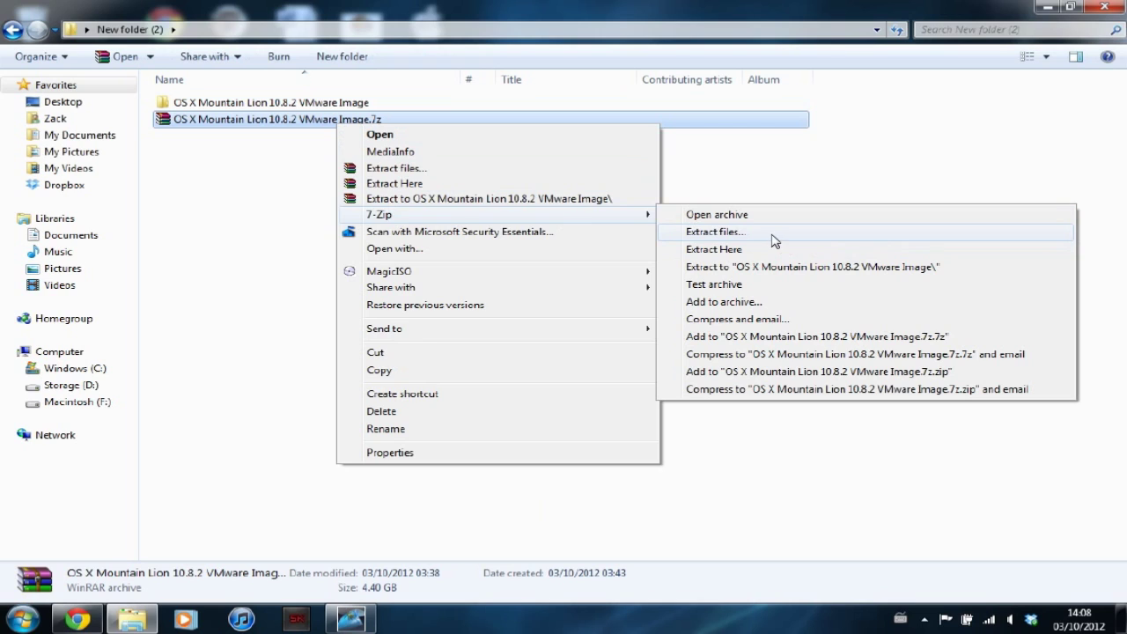
- Dismiss the archive's extraction options and open the extracted OS X Mountain Lion 10.8.2 VMware Image folder and its inner folder of the same name
{"action": "left_click", "coordinate": [327, 212]}
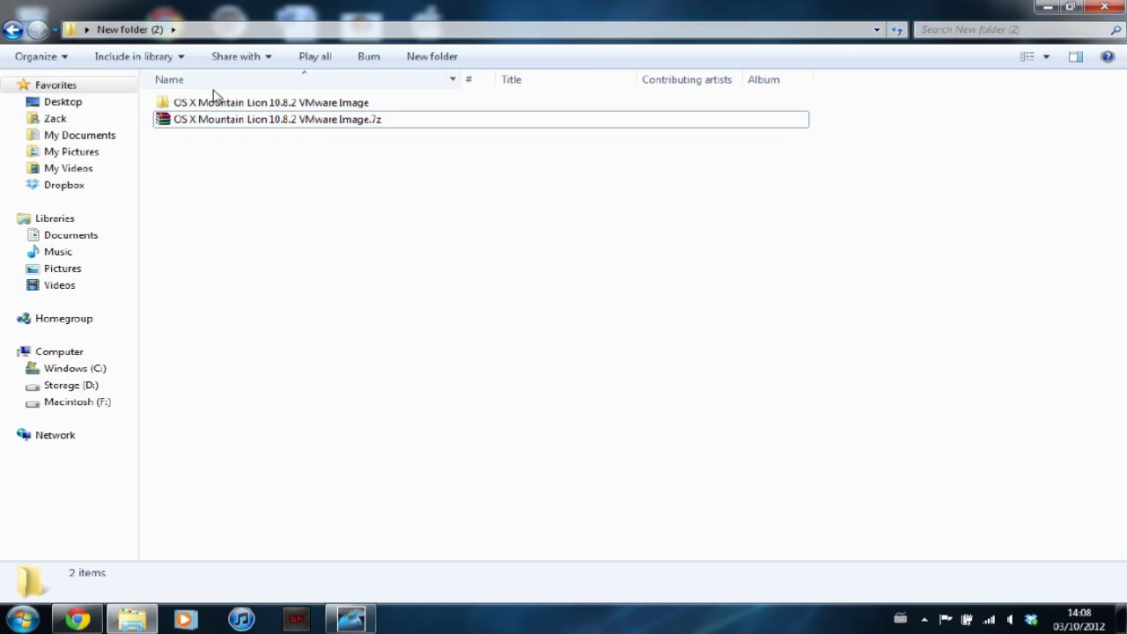
{"action": "double_click", "coordinate": [220, 104]}
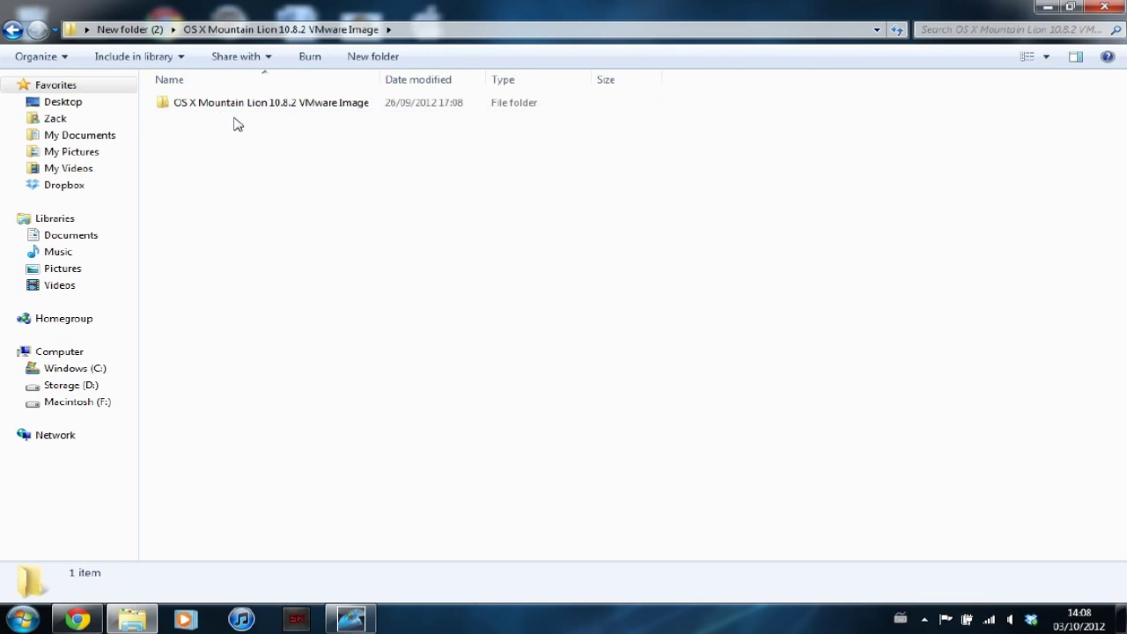
{"action": "double_click", "coordinate": [234, 110]}
{"action": "left_click_drag", "start_coordinate": [261, 204], "coordinate": [205, 94]}
{"action": "left_click", "coordinate": [232, 154]}
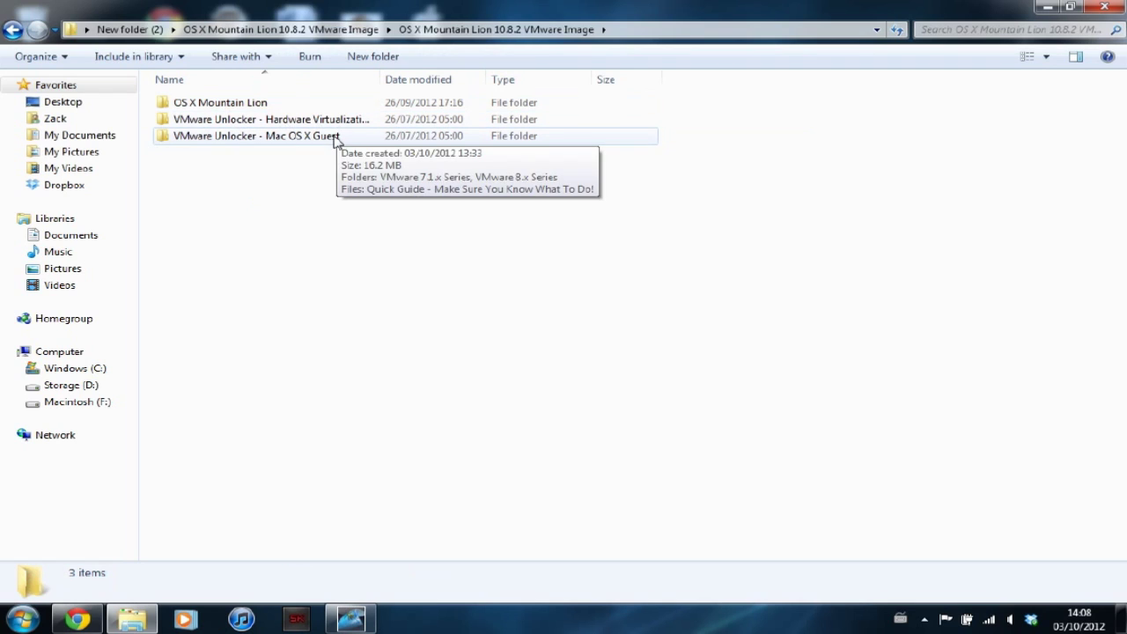
- Widen the Name column to fit the full folder names and highlight the two VMware Unlocker folders
{"action": "left_click_drag", "start_coordinate": [382, 79], "coordinate": [466, 82]}
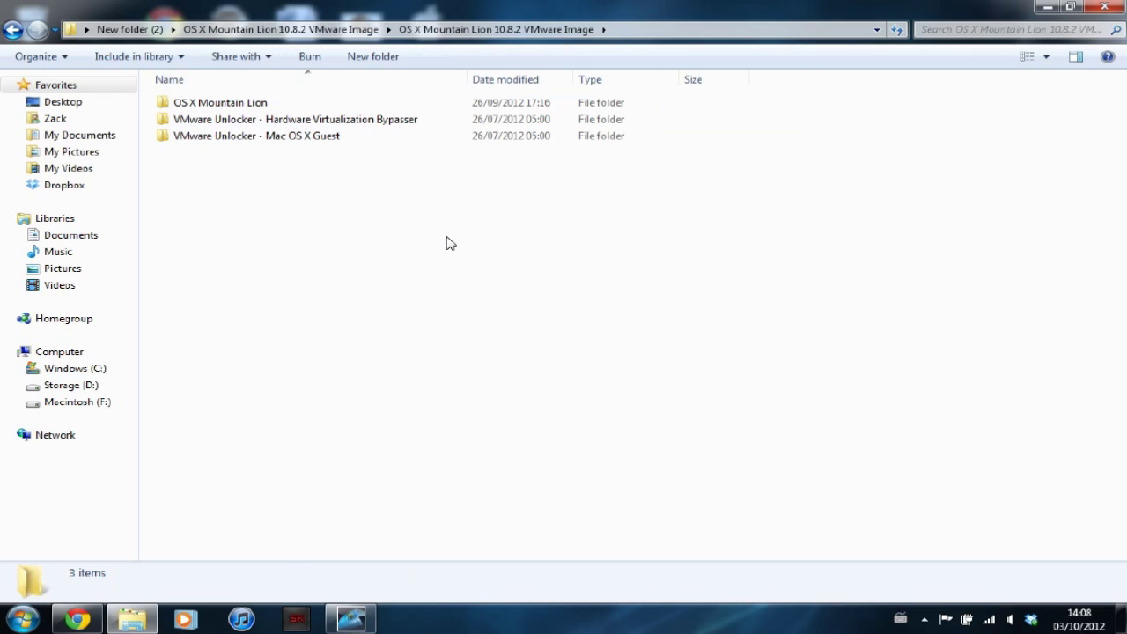
{"action": "left_click_drag", "start_coordinate": [432, 233], "coordinate": [234, 121]}
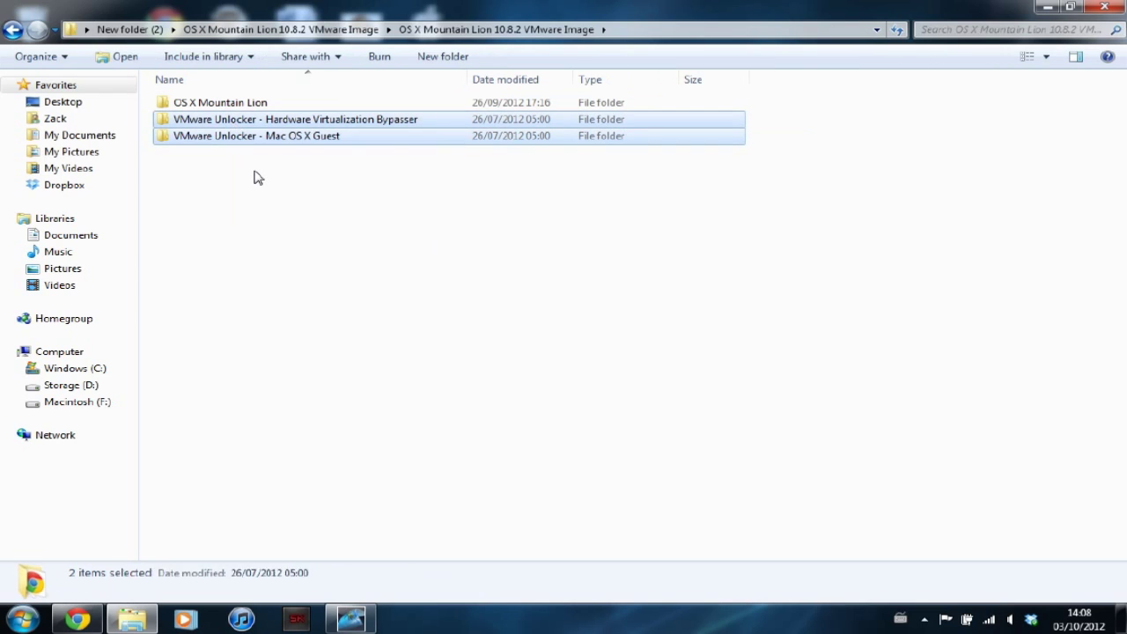
{"action": "left_click", "coordinate": [254, 175]}
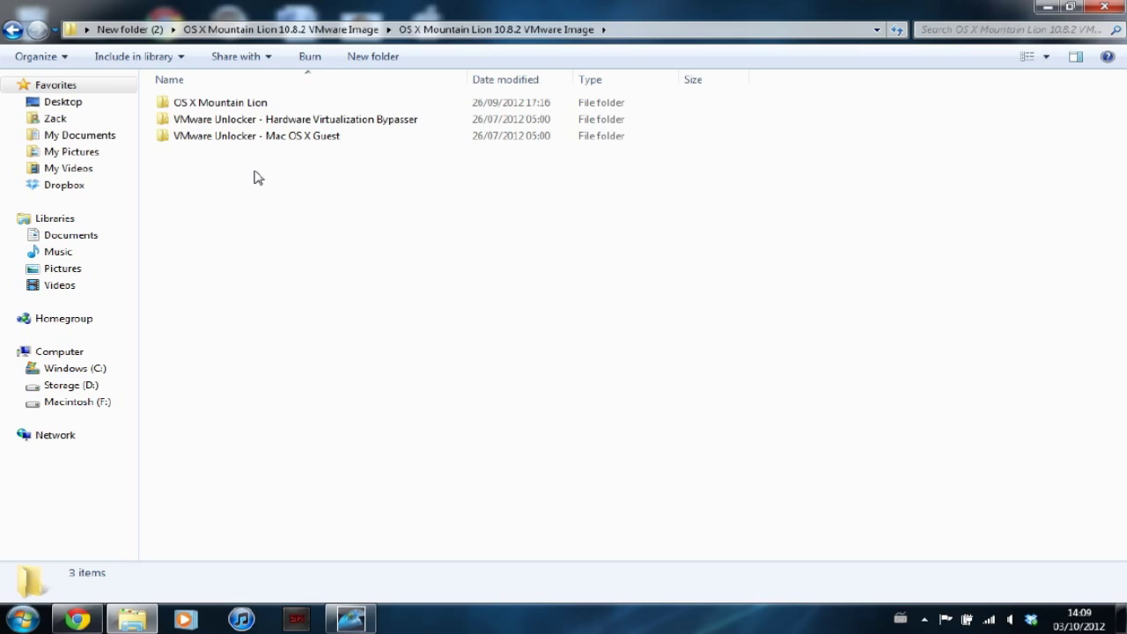
- Look inside the VMware Unlocker - Mac OS X Guest folder and return to the image folder
{"action": "mouse_move", "coordinate": [280, 147]}
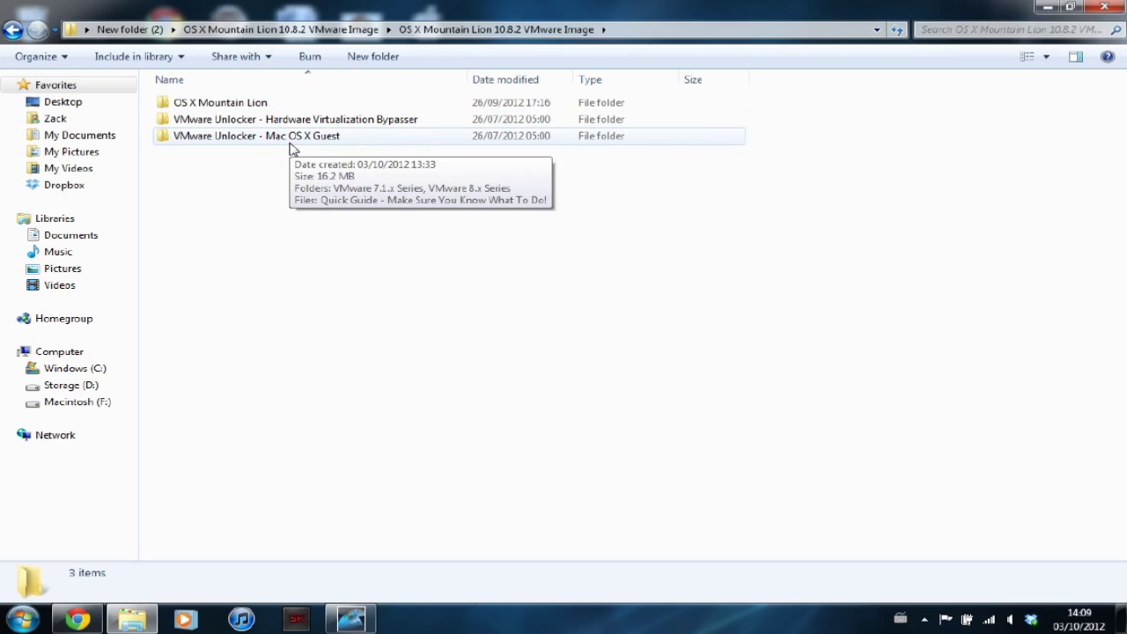
{"action": "double_click", "coordinate": [291, 139]}
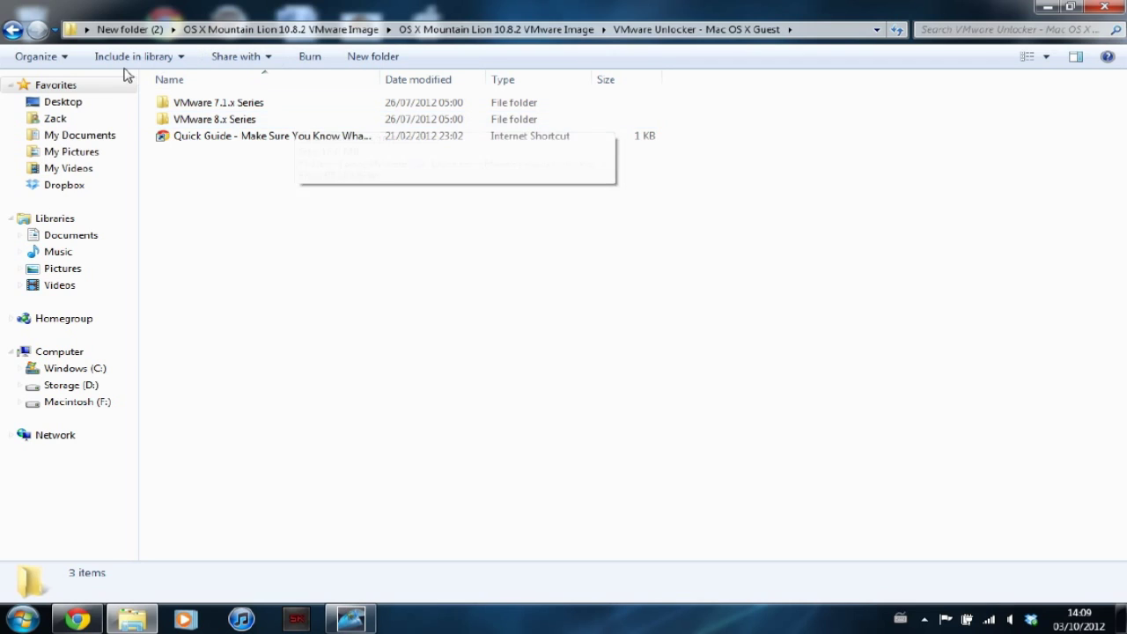
{"action": "left_click", "coordinate": [13, 30]}
{"action": "left_click", "coordinate": [271, 176]}
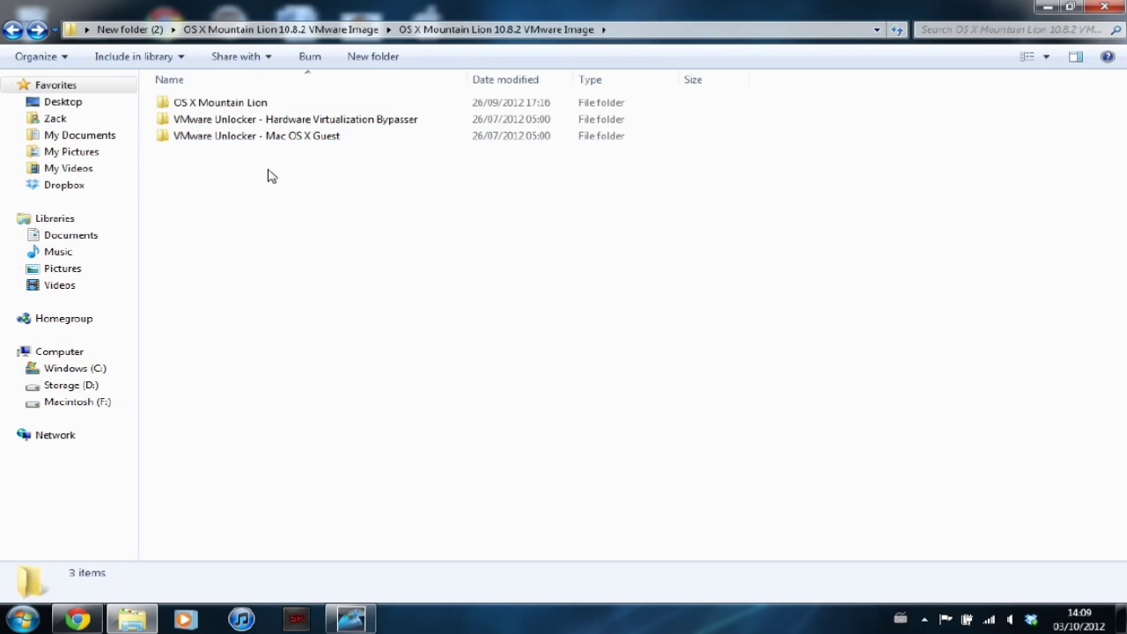
- Open the OS X Mountain Lion folder and launch OS X Mountain Lion.vmx in VMware Workstation
{"action": "left_click", "coordinate": [250, 105]}
{"action": "double_click", "coordinate": [250, 105]}
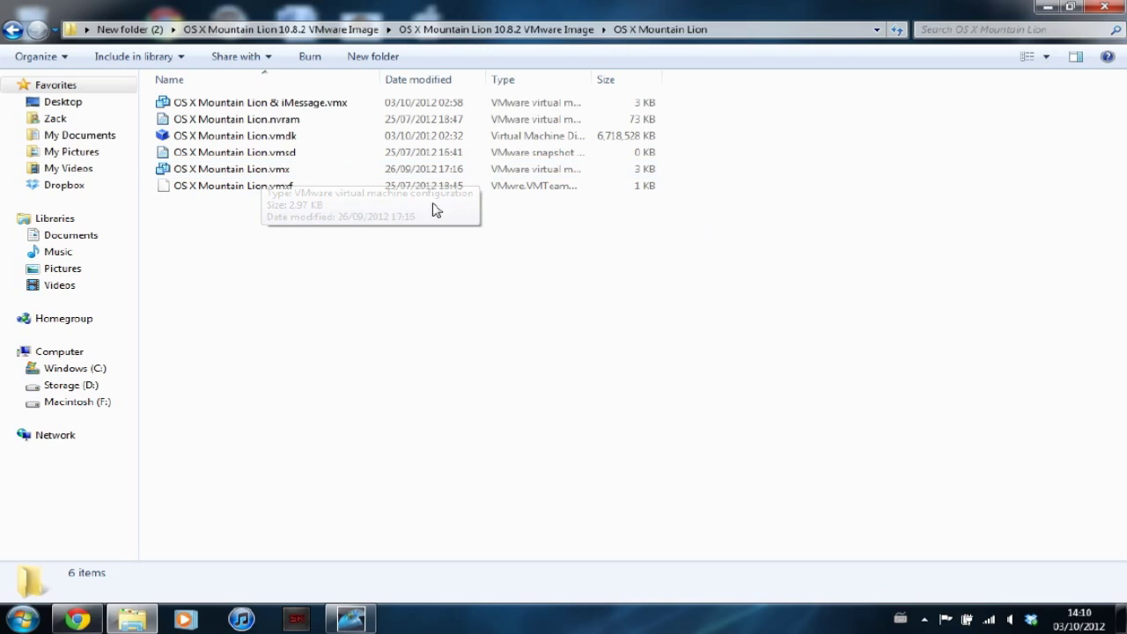
{"action": "left_click", "coordinate": [254, 173]}
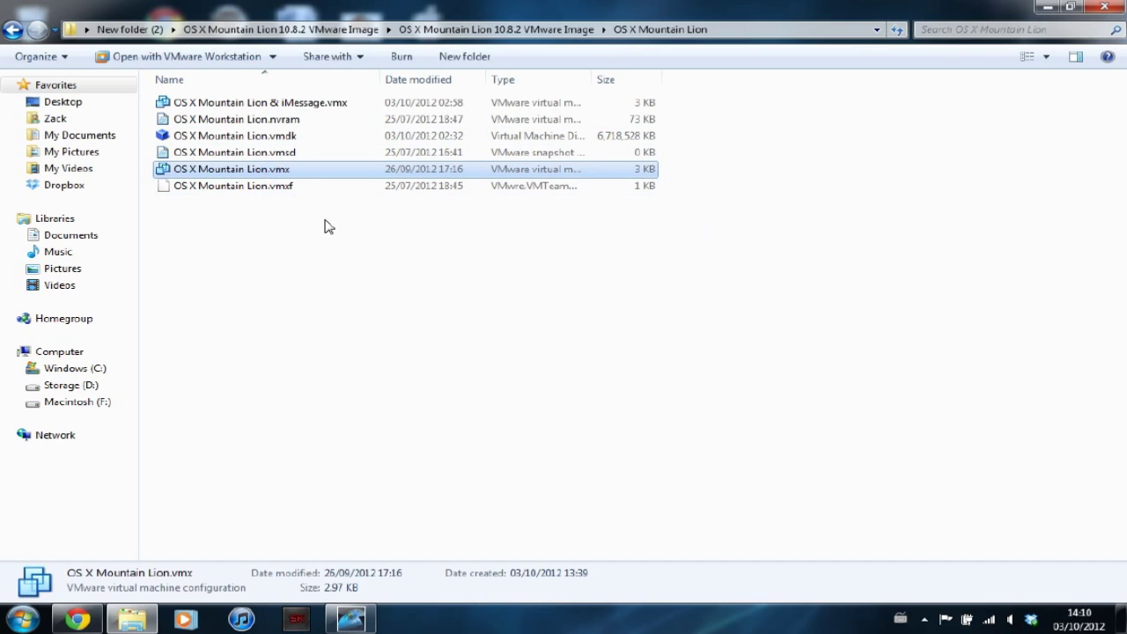
{"action": "key", "text": "Return"}
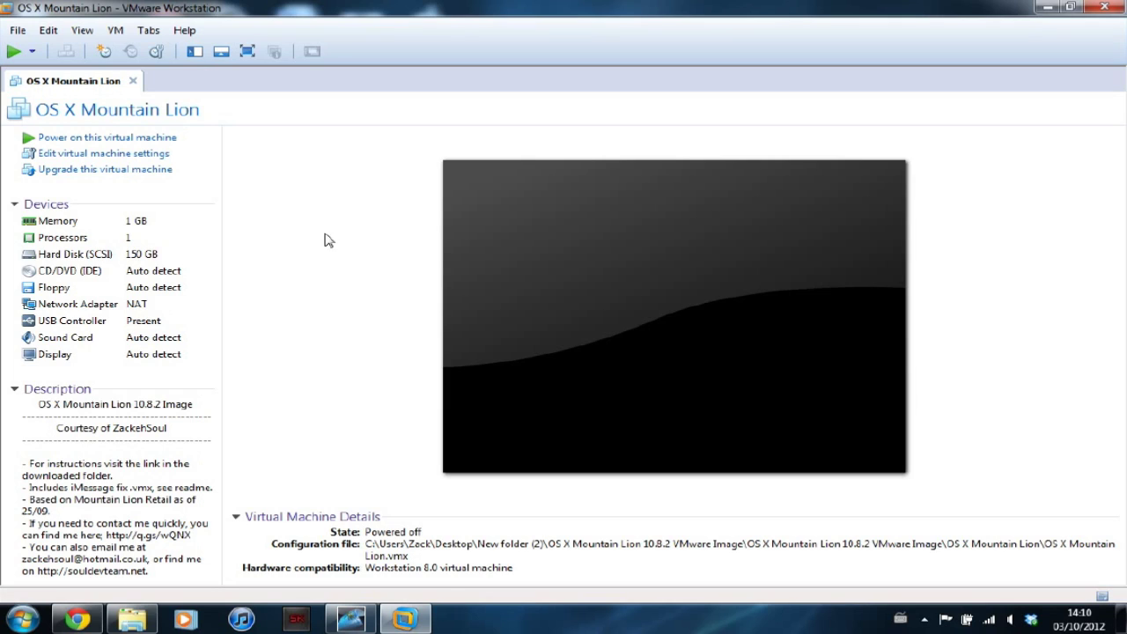
- Review the virtual machine's description, memory setting and guest operating system options without changing them
{"action": "left_click_drag", "start_coordinate": [31, 451], "coordinate": [195, 581]}
{"action": "left_click", "coordinate": [65, 470]}
{"action": "left_click", "coordinate": [115, 157]}
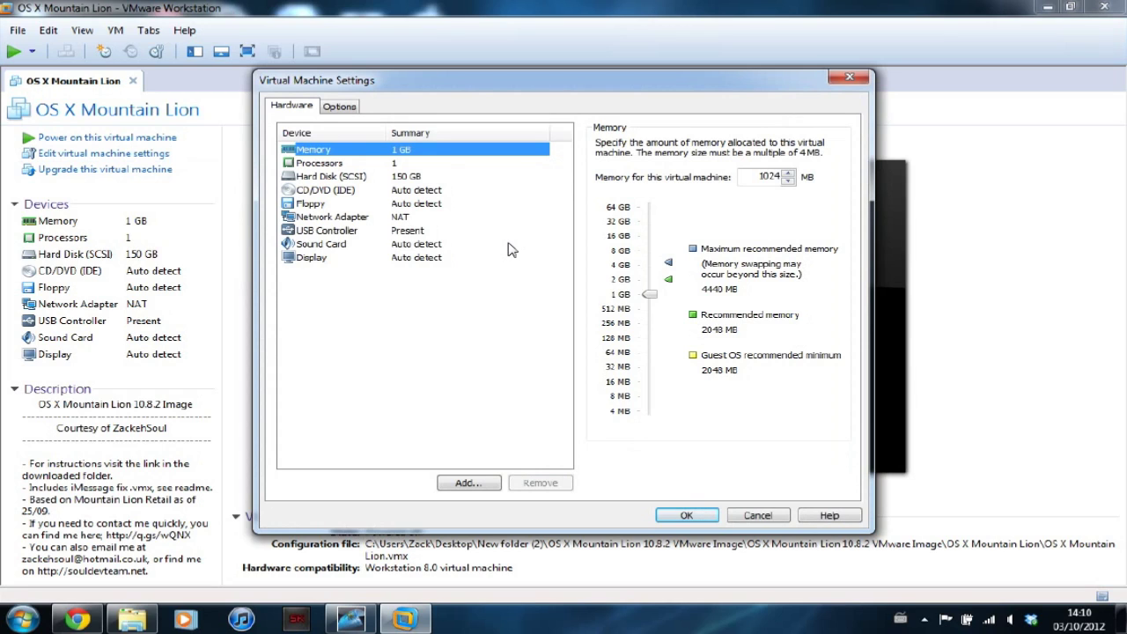
{"action": "double_click", "coordinate": [764, 176]}
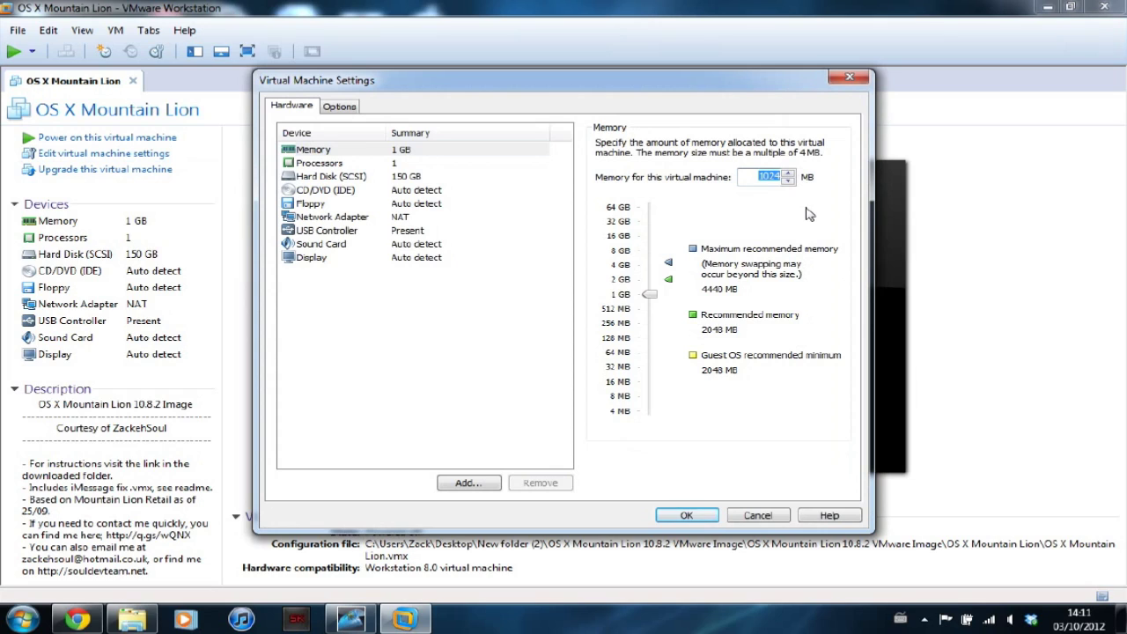
{"action": "left_click", "coordinate": [755, 177]}
{"action": "left_click", "coordinate": [339, 108]}
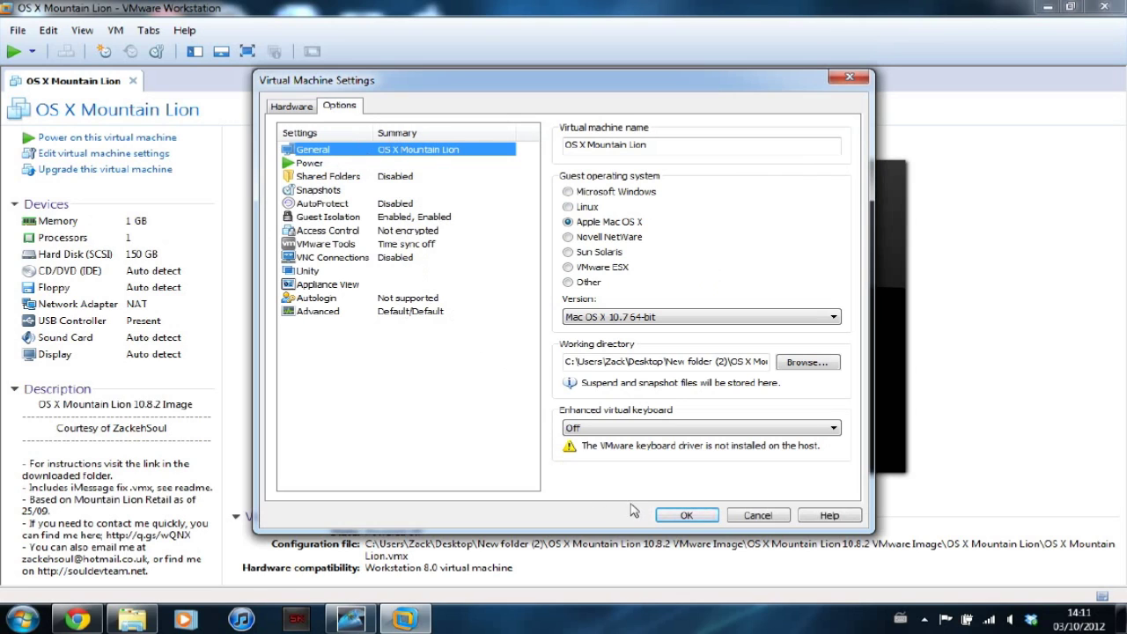
{"action": "left_click", "coordinate": [667, 519]}
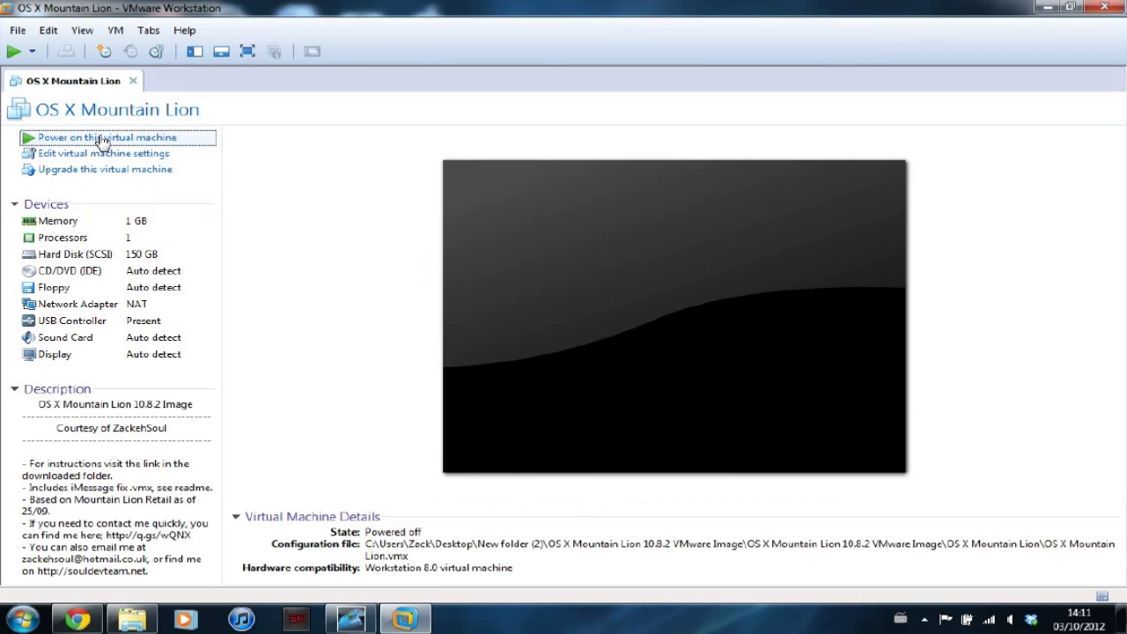
- Power on the OS X Mountain Lion virtual machine and answer that it was copied
{"action": "left_click", "coordinate": [101, 139]}
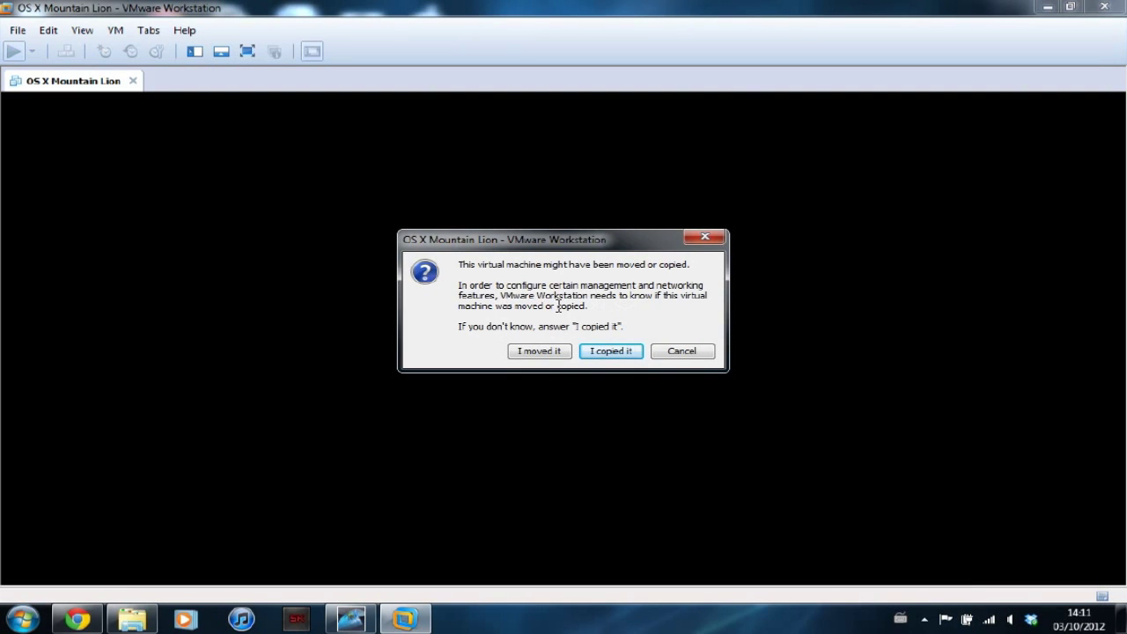
{"action": "left_click", "coordinate": [602, 350]}
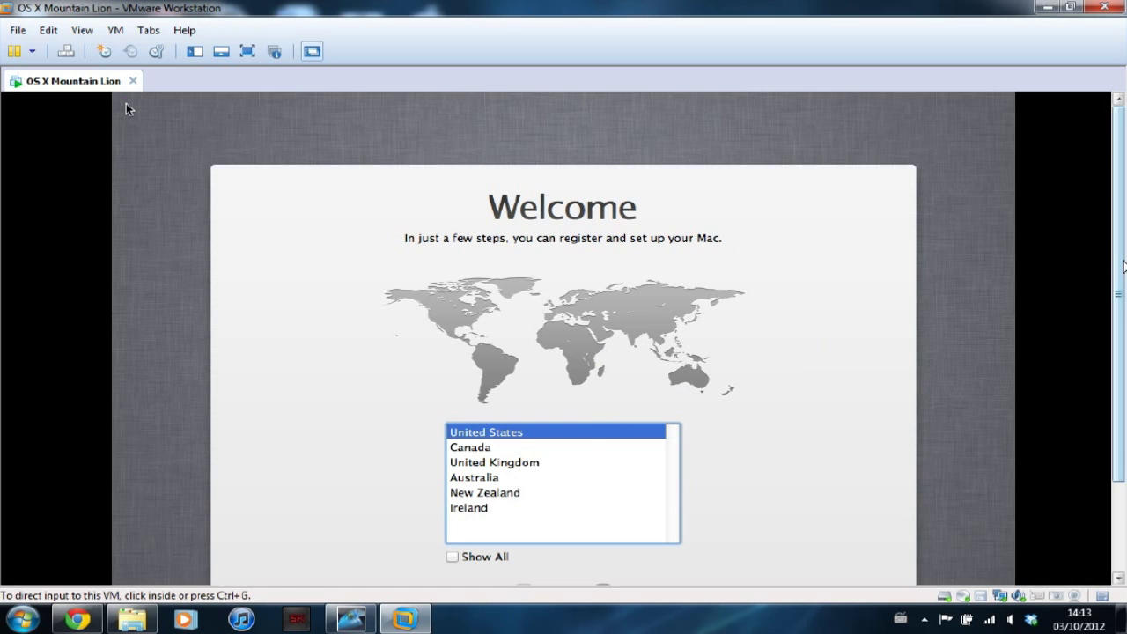
- Choose United Kingdom as the country in the Mac setup and continue to the keyboard selection
{"action": "scroll", "coordinate": [1120, 299], "scroll_direction": "down", "scroll_amount": 1}
{"action": "left_click_drag", "start_coordinate": [1120, 301], "coordinate": [1122, 318]}
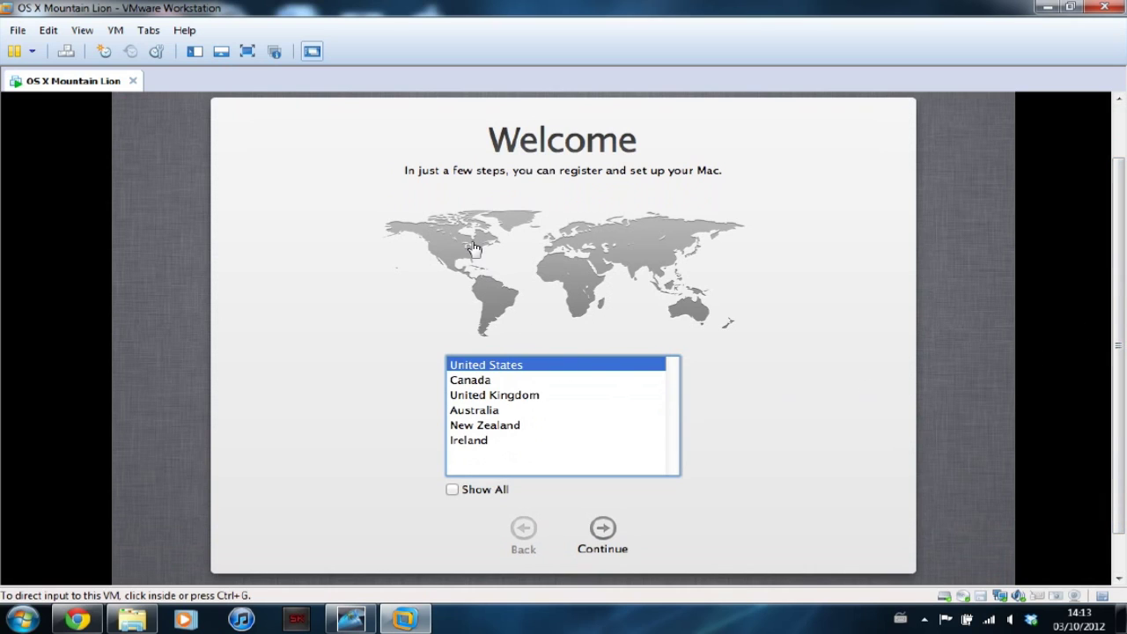
{"action": "left_click", "coordinate": [510, 400]}
{"action": "left_click", "coordinate": [603, 530]}
{"action": "left_click", "coordinate": [603, 530]}
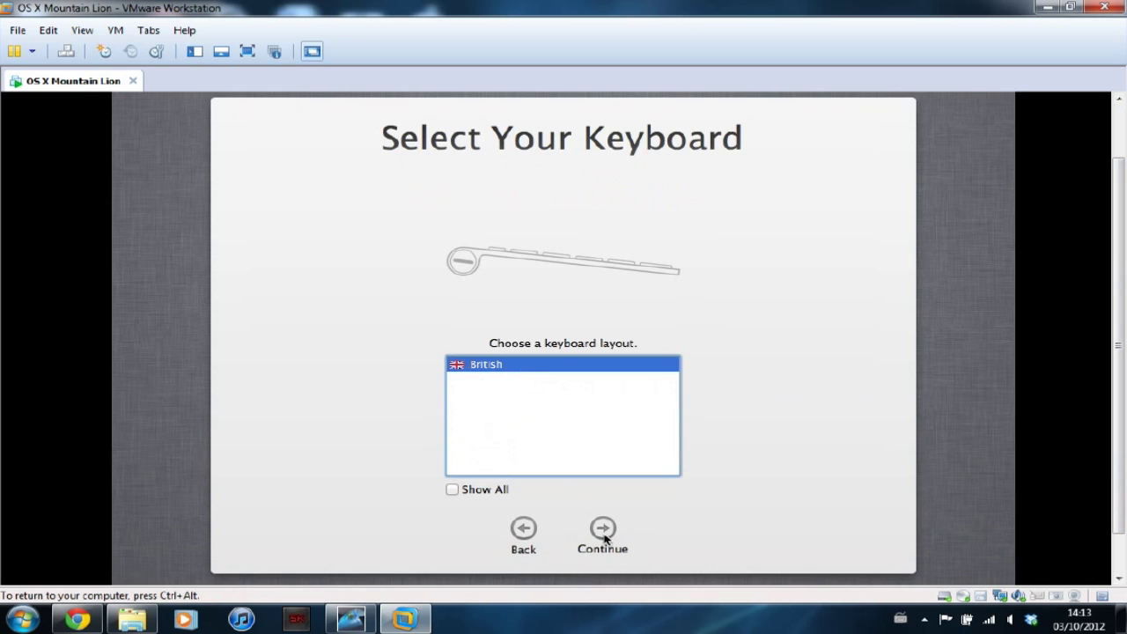
- Accept the British keyboard layout and proceed through setup without using Location Services
{"action": "left_click", "coordinate": [603, 530]}
{"action": "left_click", "coordinate": [603, 530]}
{"action": "left_click", "coordinate": [709, 189]}
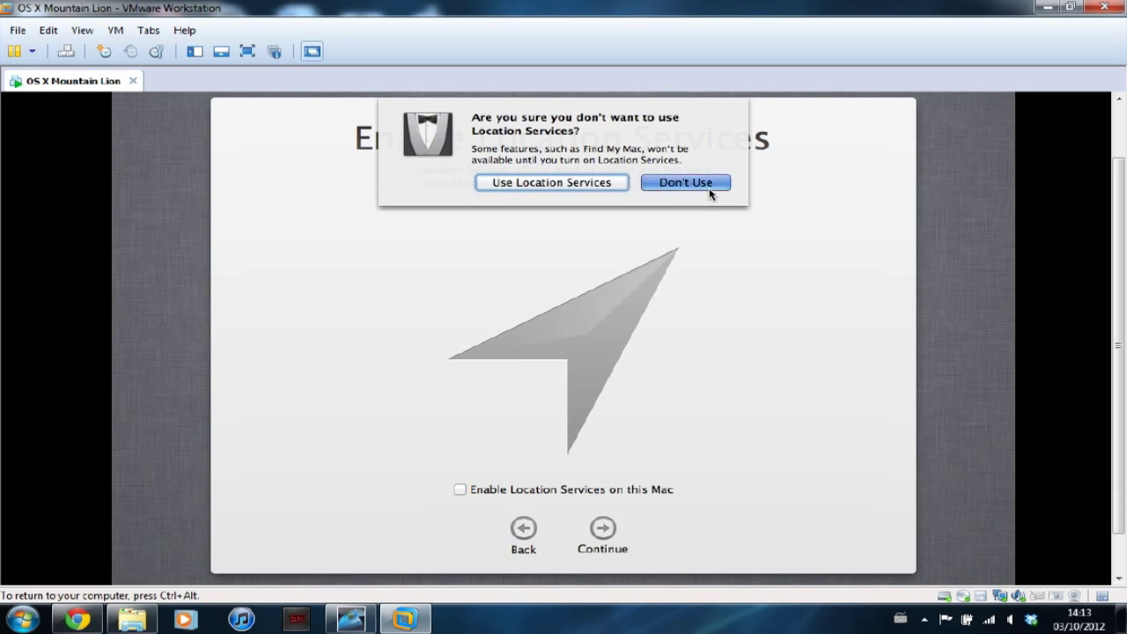
- Skip signing in with an Apple ID and agree to the OS X Software License Agreement
{"action": "left_click", "coordinate": [603, 530]}
{"action": "left_click", "coordinate": [812, 528]}
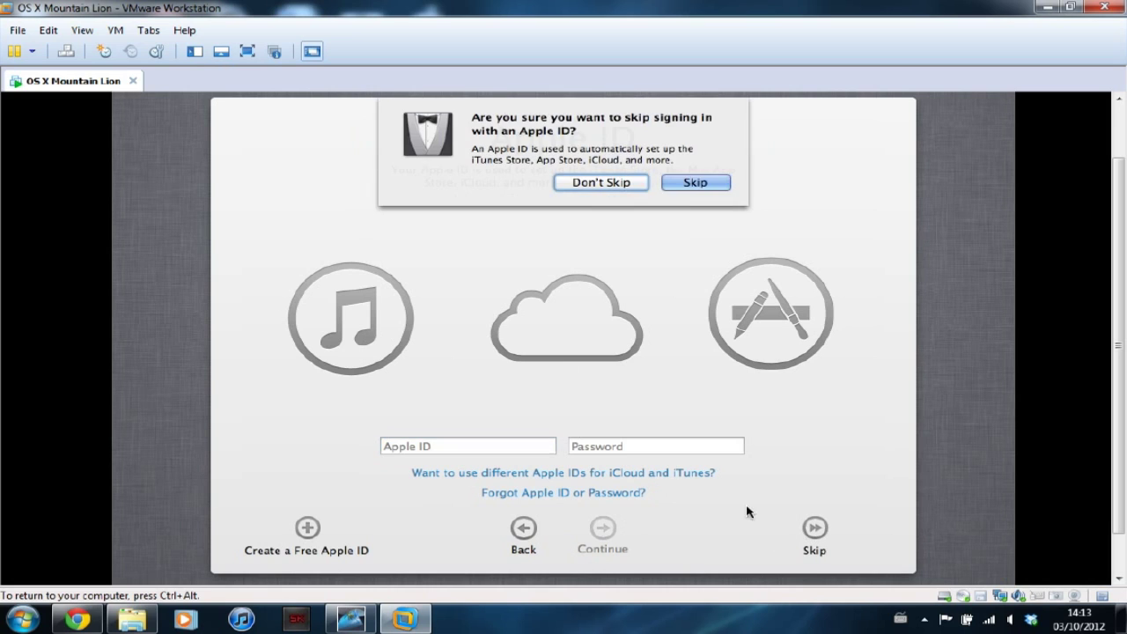
{"action": "left_click", "coordinate": [697, 182]}
{"action": "left_click", "coordinate": [603, 528]}
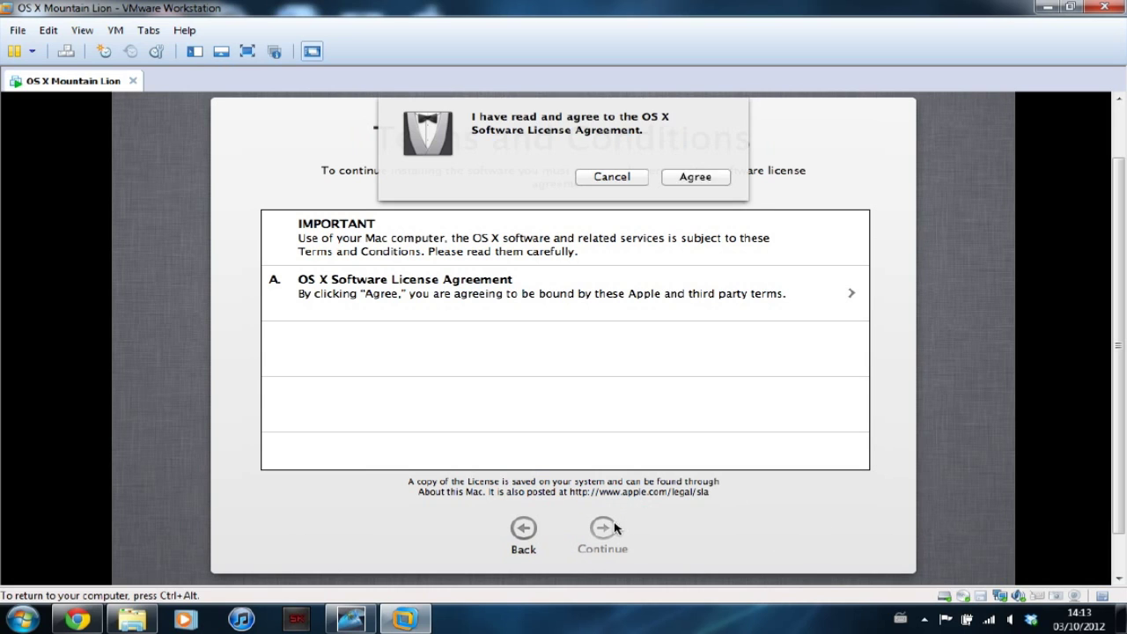
{"action": "left_click", "coordinate": [694, 182]}
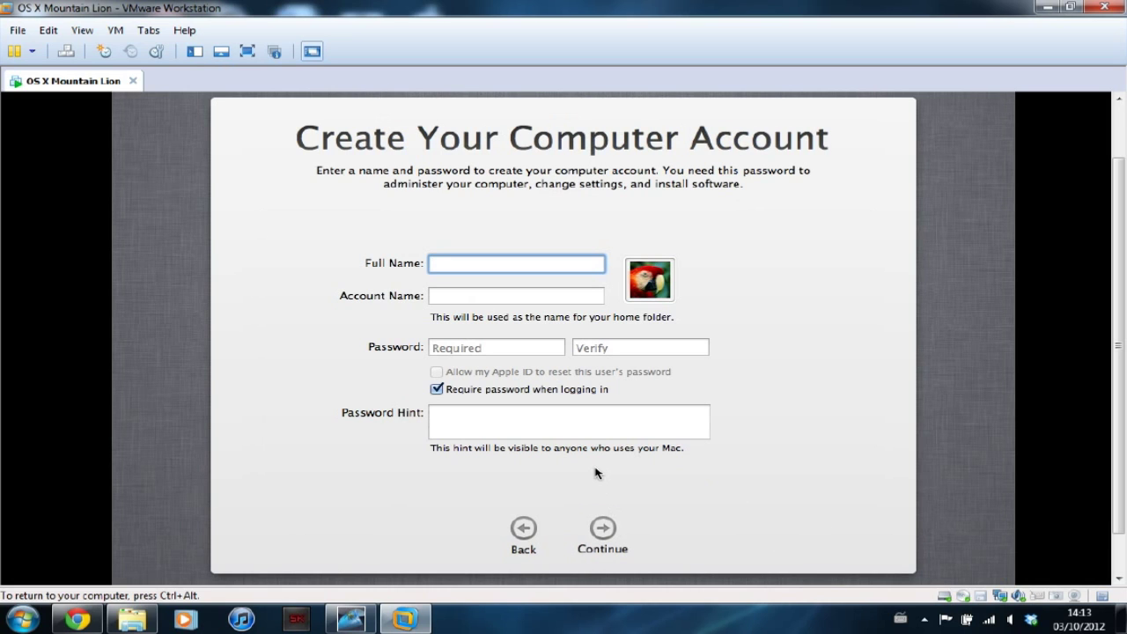
- Fill in the computer account's full name and account name, and enter and verify the account password
{"action": "type", "text": "Zack"}
{"action": "key", "text": "Tab"}
{"action": "type", "text": "Zack"}
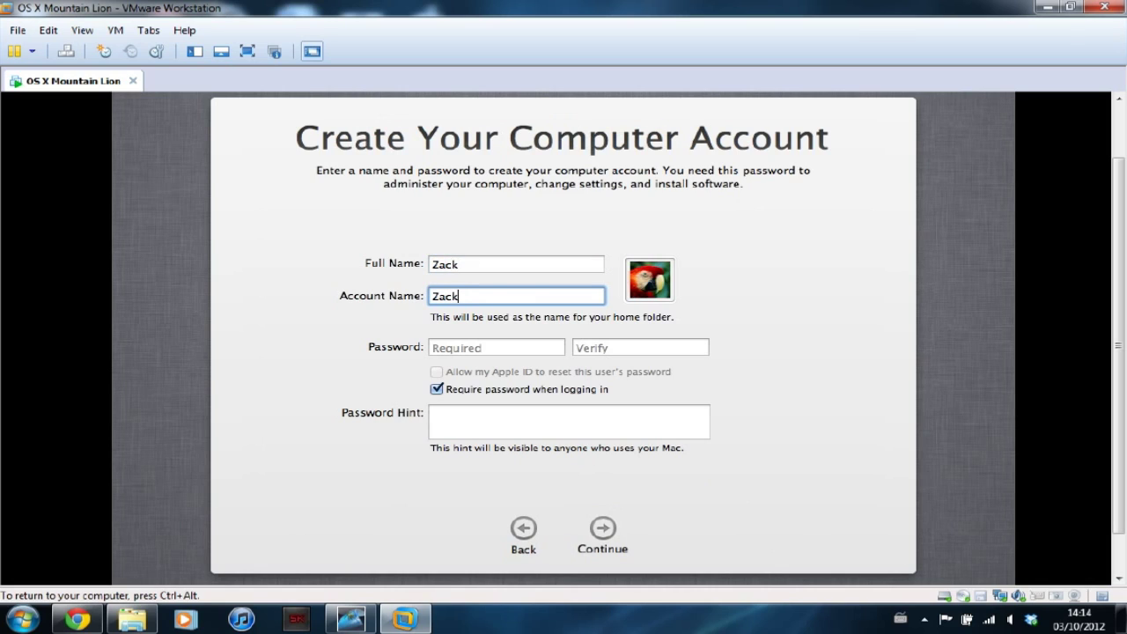
{"action": "key", "text": "Tab"}
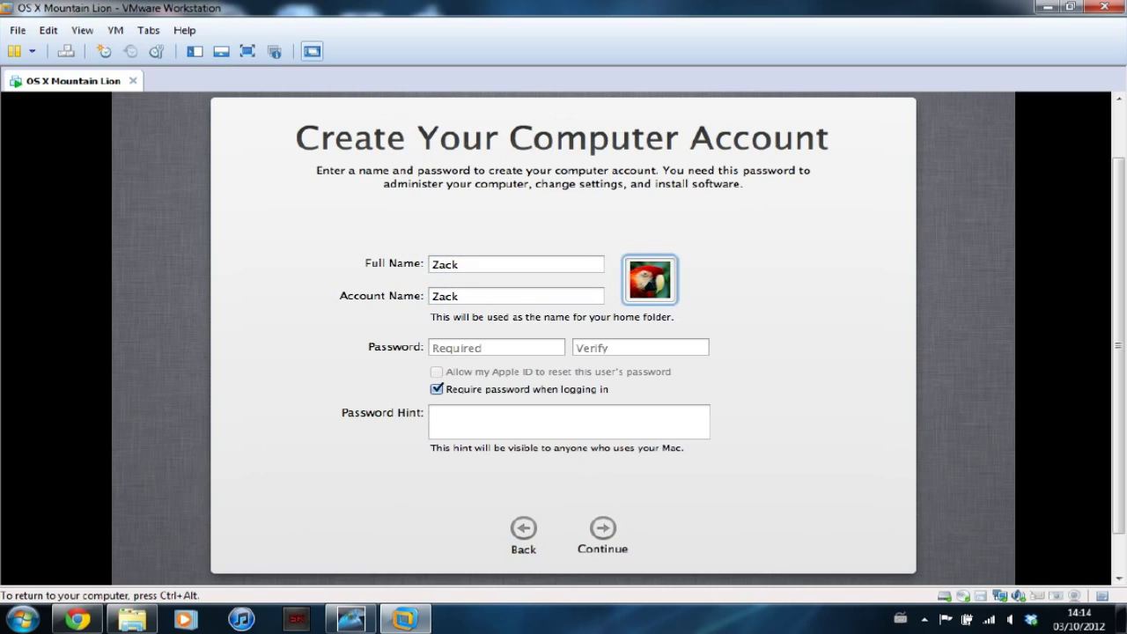
{"action": "type", "text": "********"}
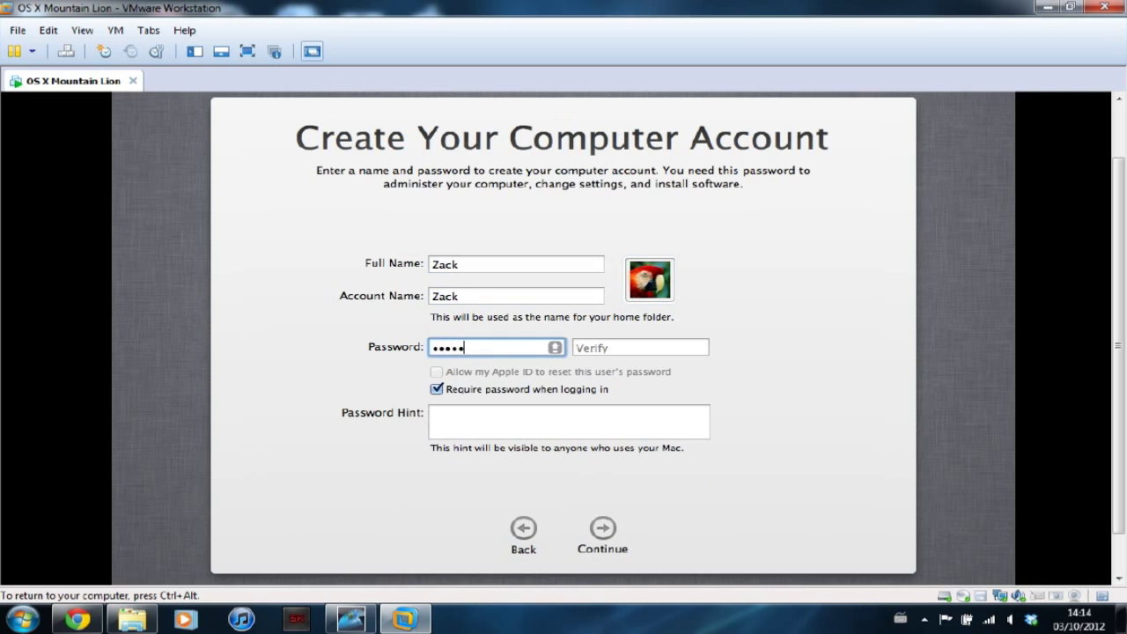
{"action": "key", "text": "Tab"}
{"action": "type", "text": "*****"}
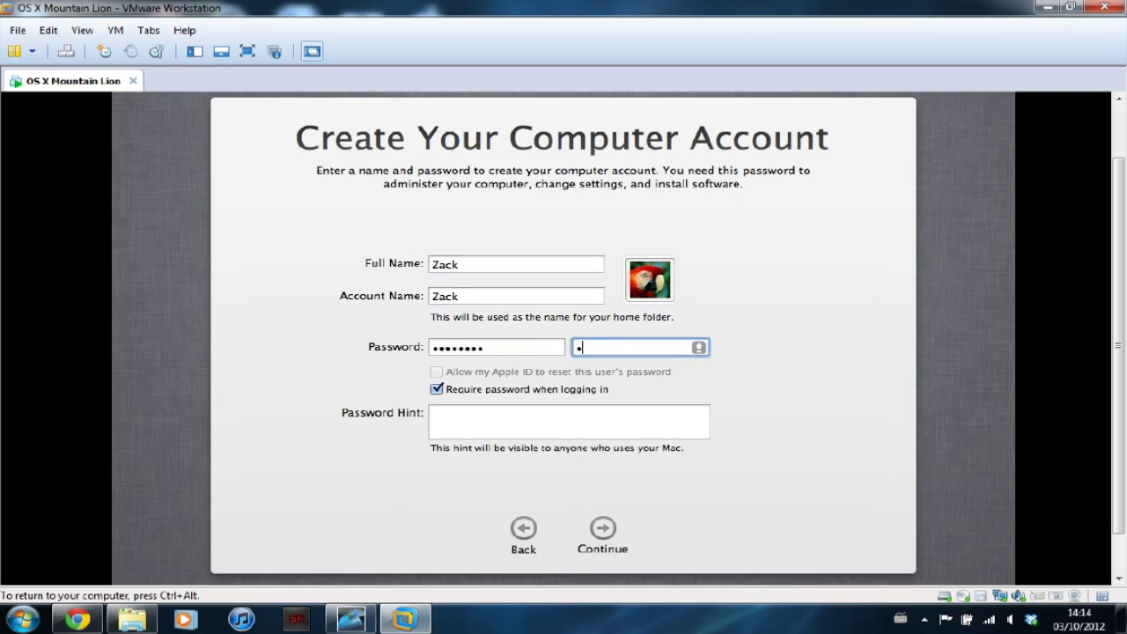
{"action": "type", "text": "***"}
{"action": "key", "text": "Tab"}
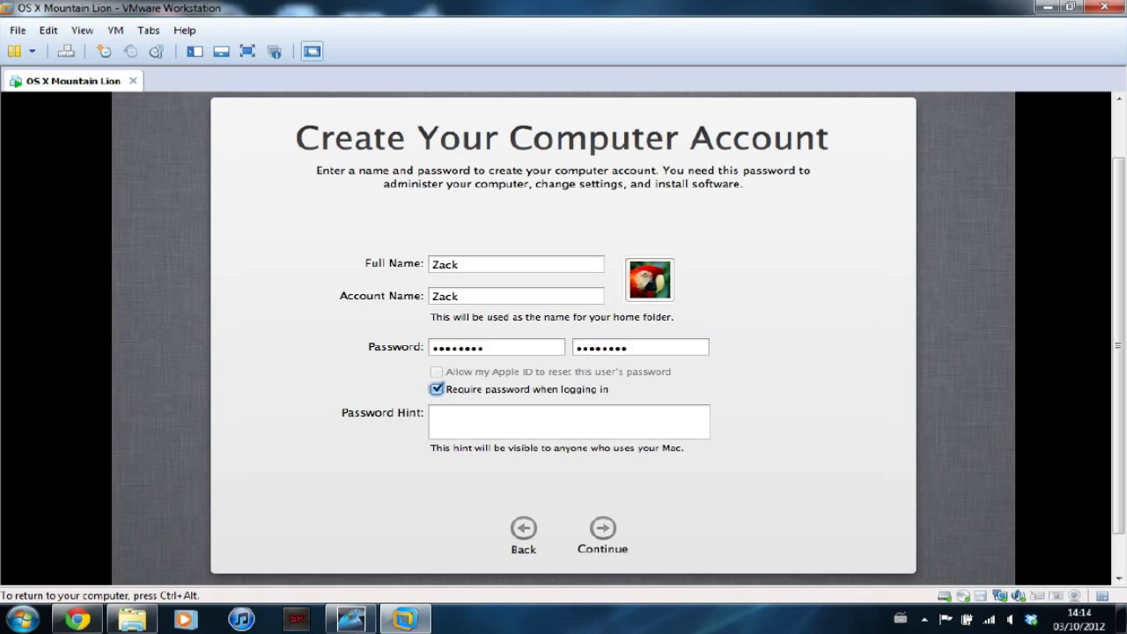
- Turn off the password requirement at login and submit the computer account without a password hint
{"action": "key", "text": "space"}
{"action": "key", "text": "Tab"}
{"action": "key", "text": "Tab"}
{"action": "key", "text": "Return"}
{"action": "key", "text": "Return"}
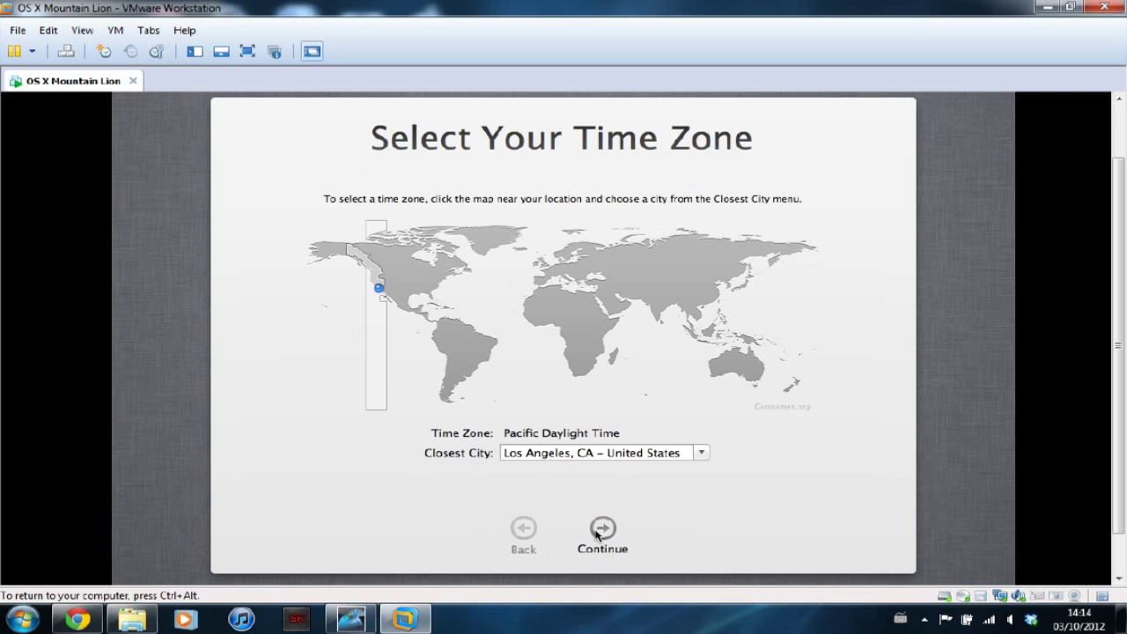
- Accept the Los Angeles, CA - United States time zone and skip registering the device
{"action": "left_click", "coordinate": [599, 532]}
{"action": "left_click", "coordinate": [812, 529]}
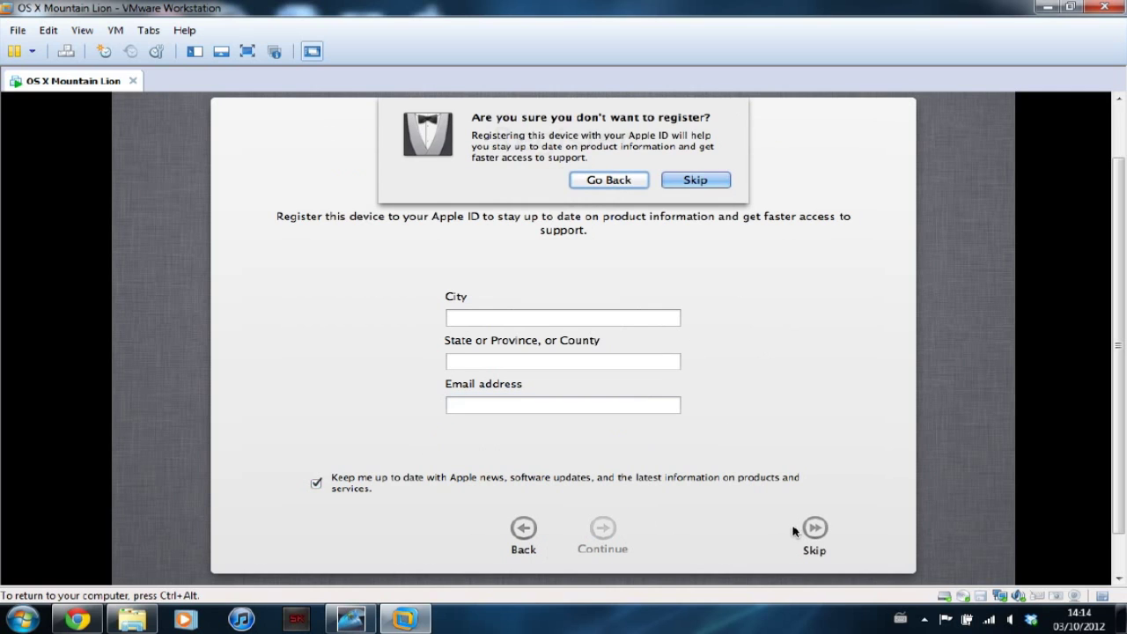
{"action": "left_click", "coordinate": [689, 189]}
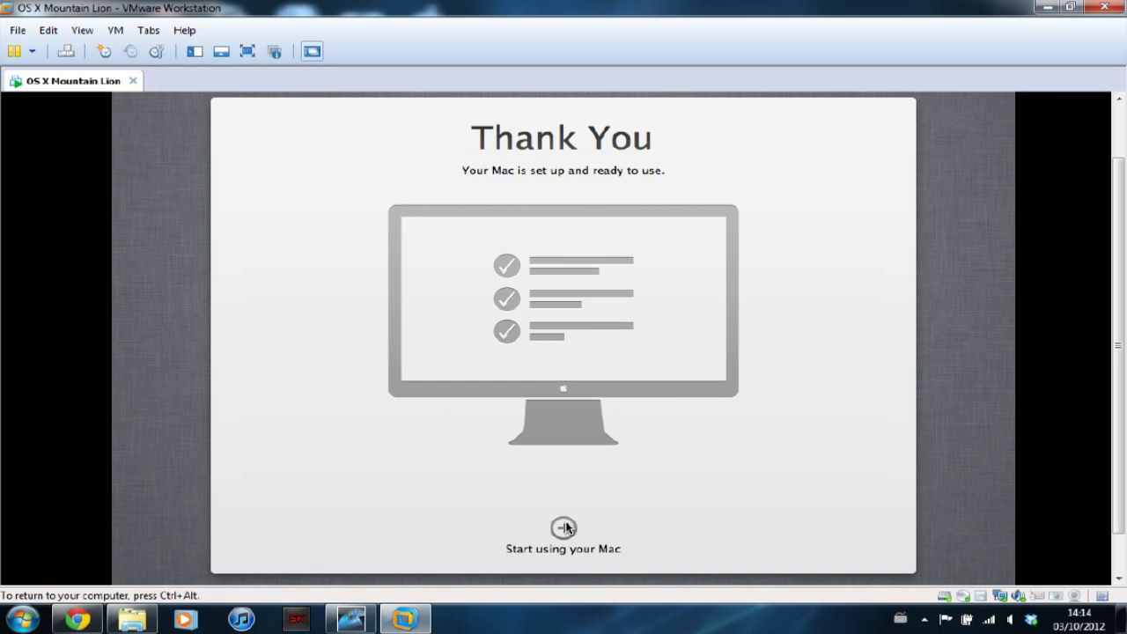
- Finish the setup by starting to use the Mac, and view the desktop from the menu bar to the Dock
{"action": "left_click", "coordinate": [564, 527]}
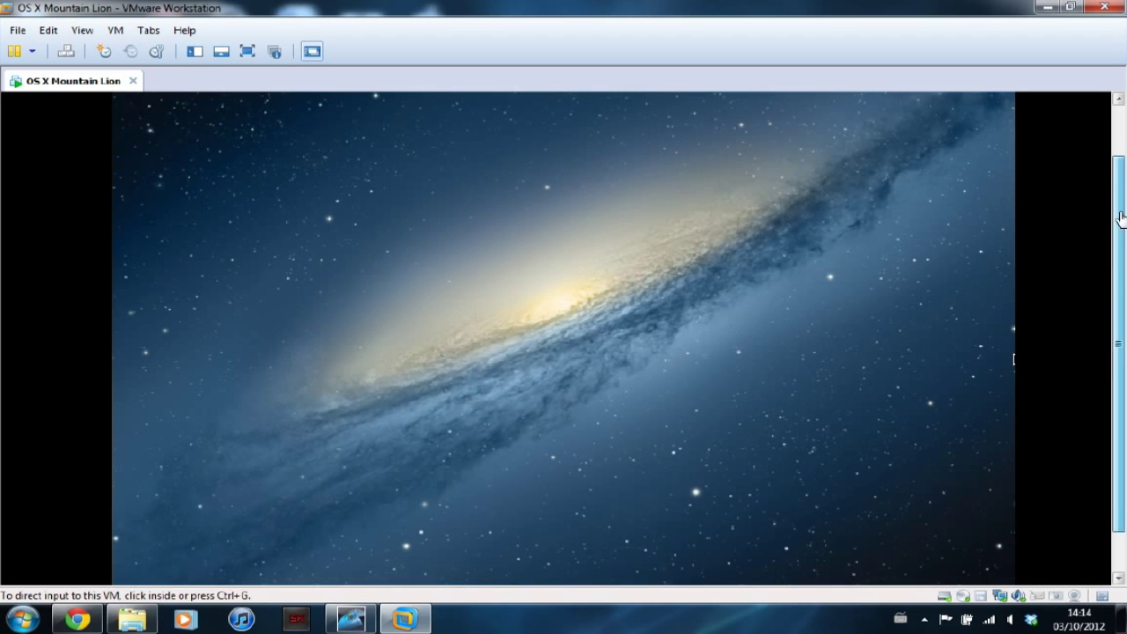
{"action": "scroll", "coordinate": [1120, 187], "scroll_direction": "up", "scroll_amount": 2}
{"action": "scroll", "coordinate": [1120, 188], "scroll_direction": "up", "scroll_amount": 1}
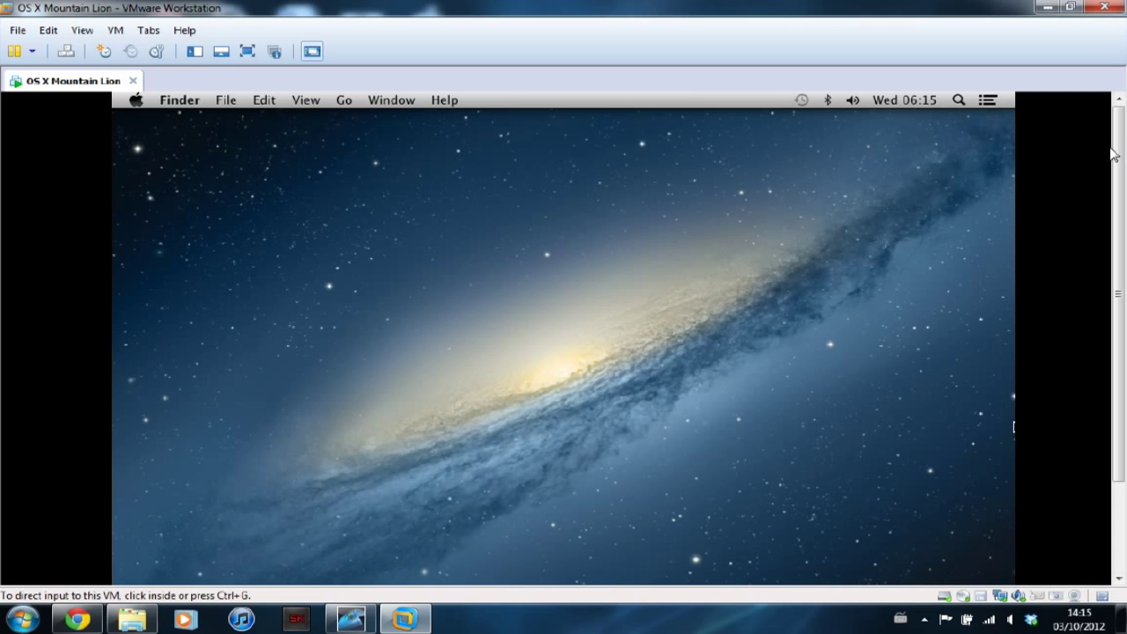
{"action": "left_click_drag", "start_coordinate": [1118, 130], "coordinate": [1118, 219]}
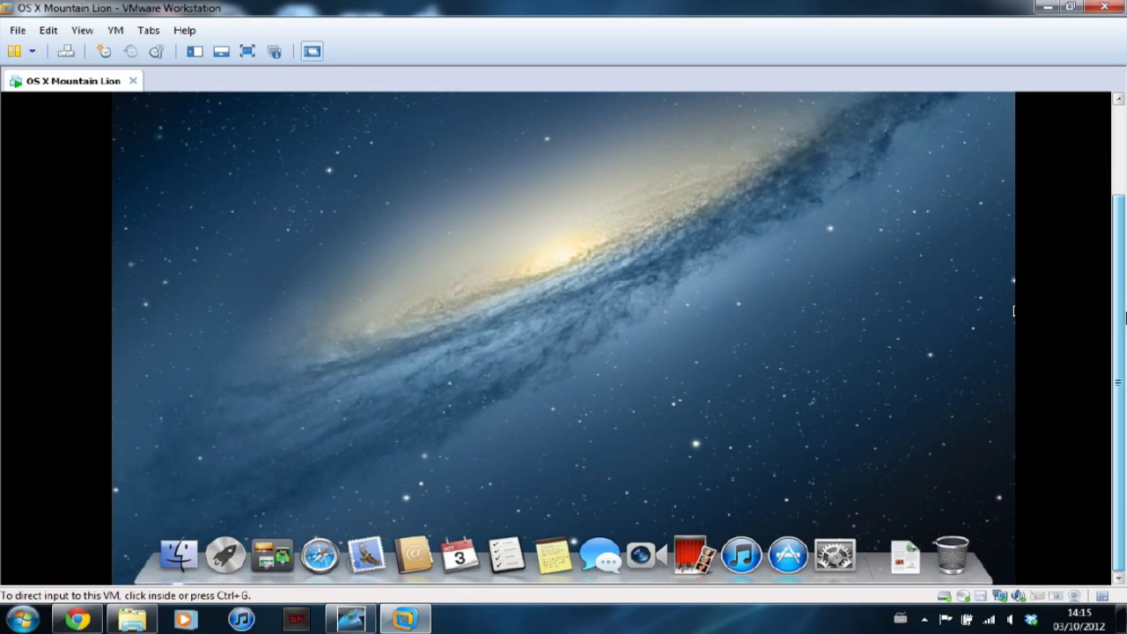
- Check the OS X version, processor and memory in About This Mac, and close the information window
{"action": "left_click", "coordinate": [846, 456]}
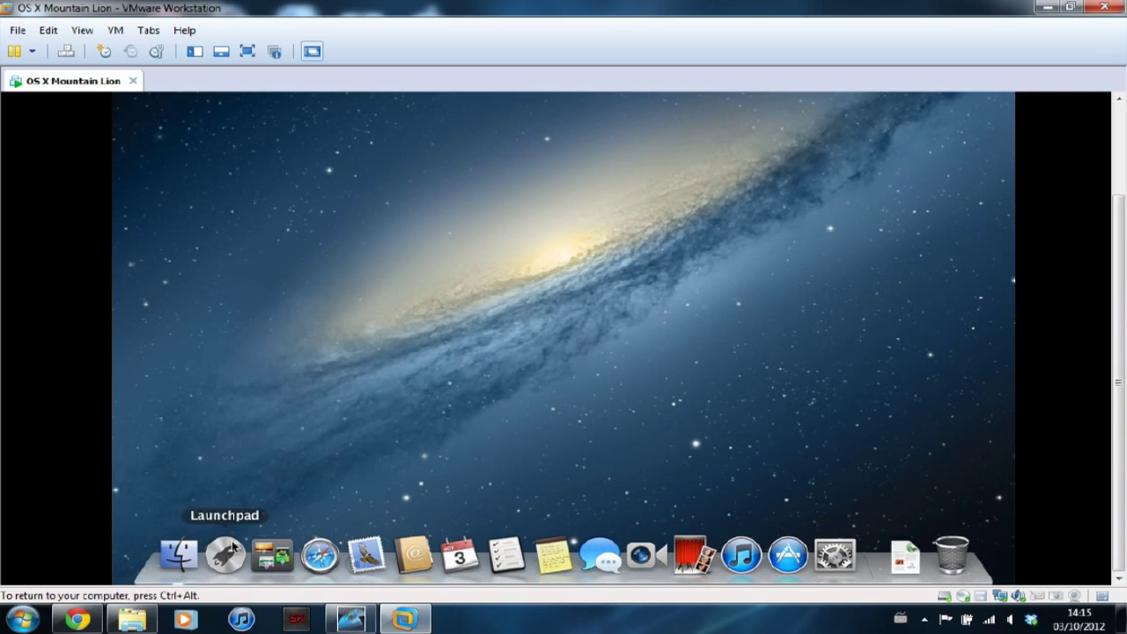
{"action": "key", "text": "ctrl+alt"}
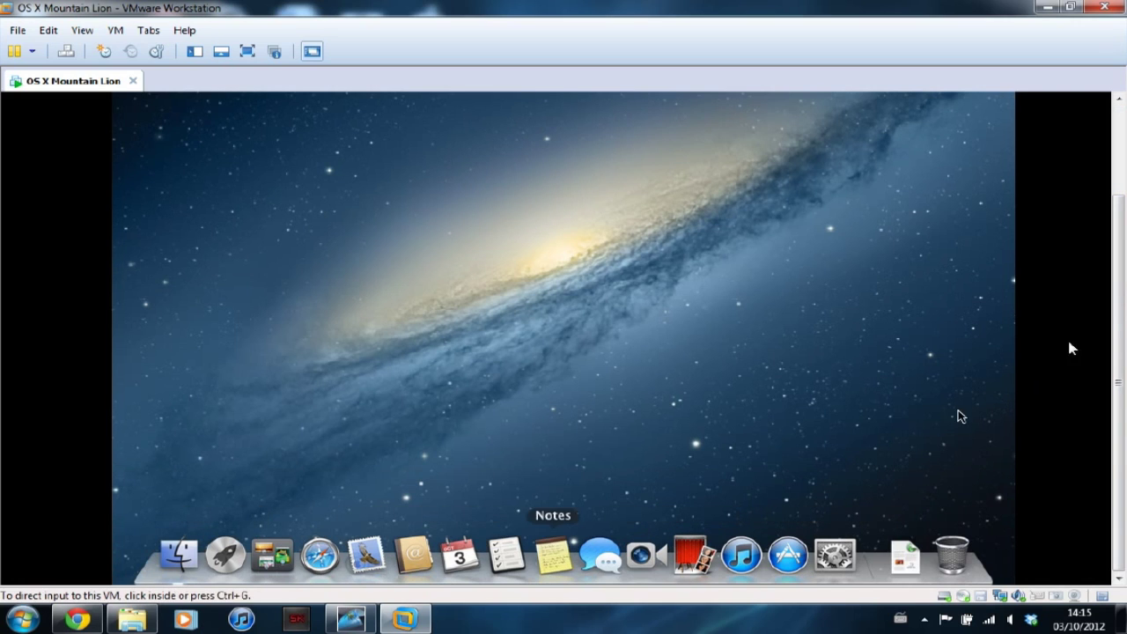
{"action": "left_click_drag", "start_coordinate": [1118, 380], "coordinate": [1118, 292]}
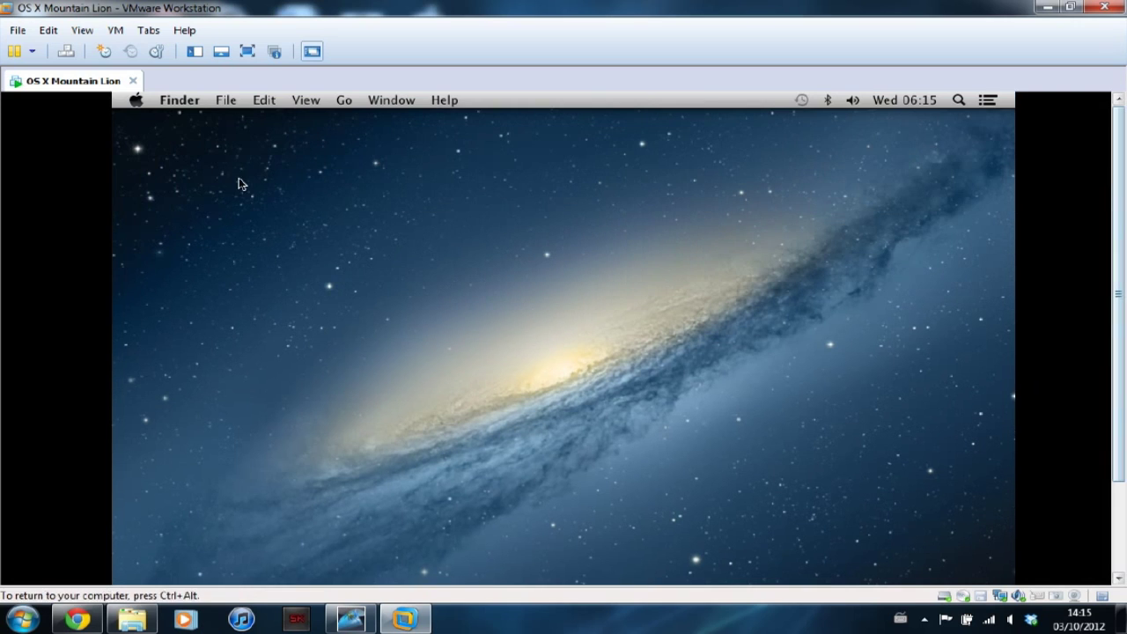
{"action": "left_click", "coordinate": [138, 103]}
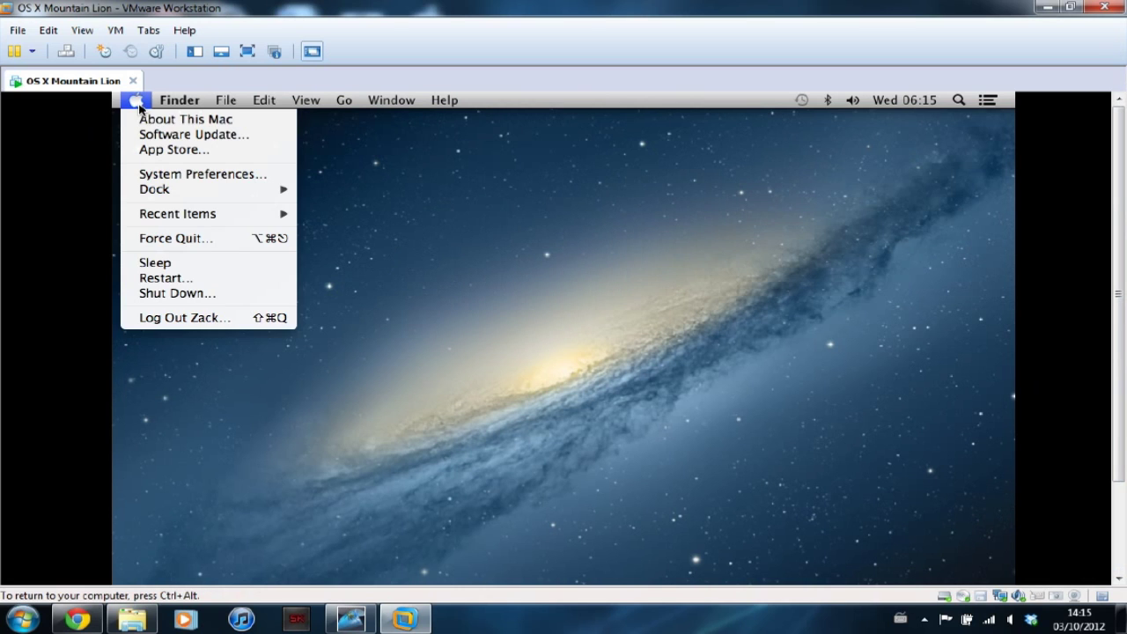
{"action": "left_click", "coordinate": [154, 115]}
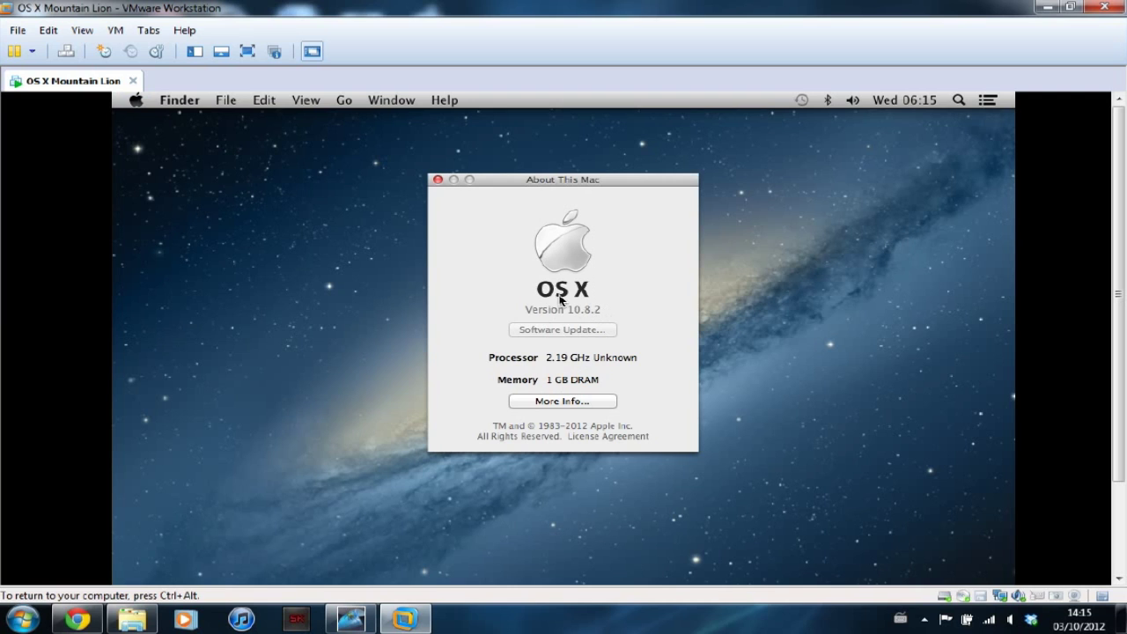
{"action": "left_click", "coordinate": [438, 180]}
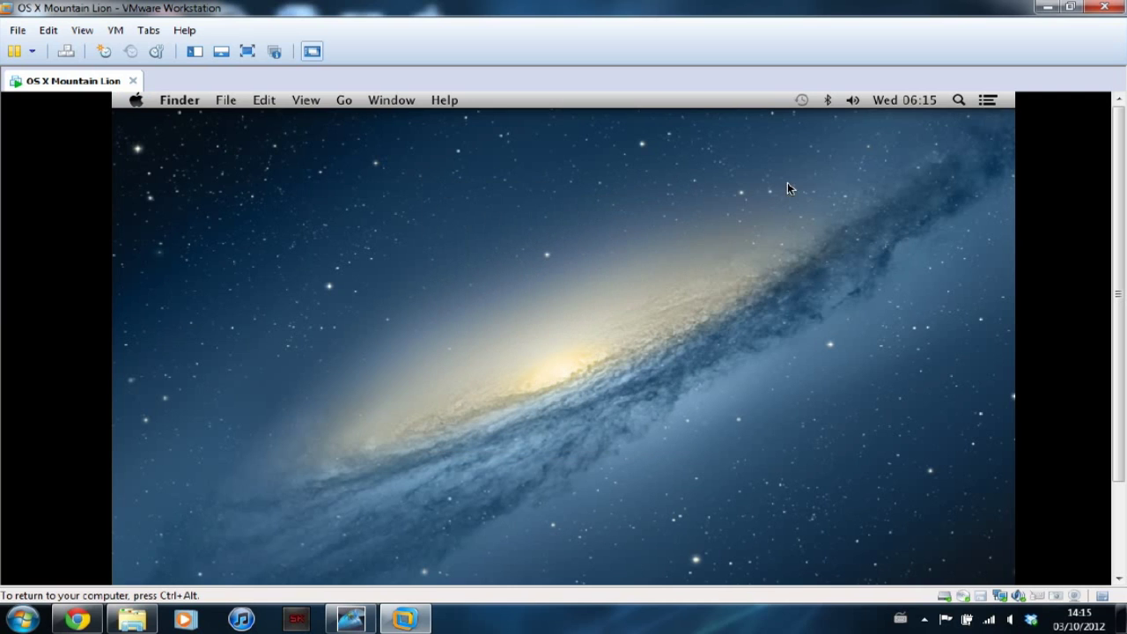
- Test the Mac's sound with its volume control while adjusting the Windows host volume
{"action": "left_click", "coordinate": [1010, 619]}
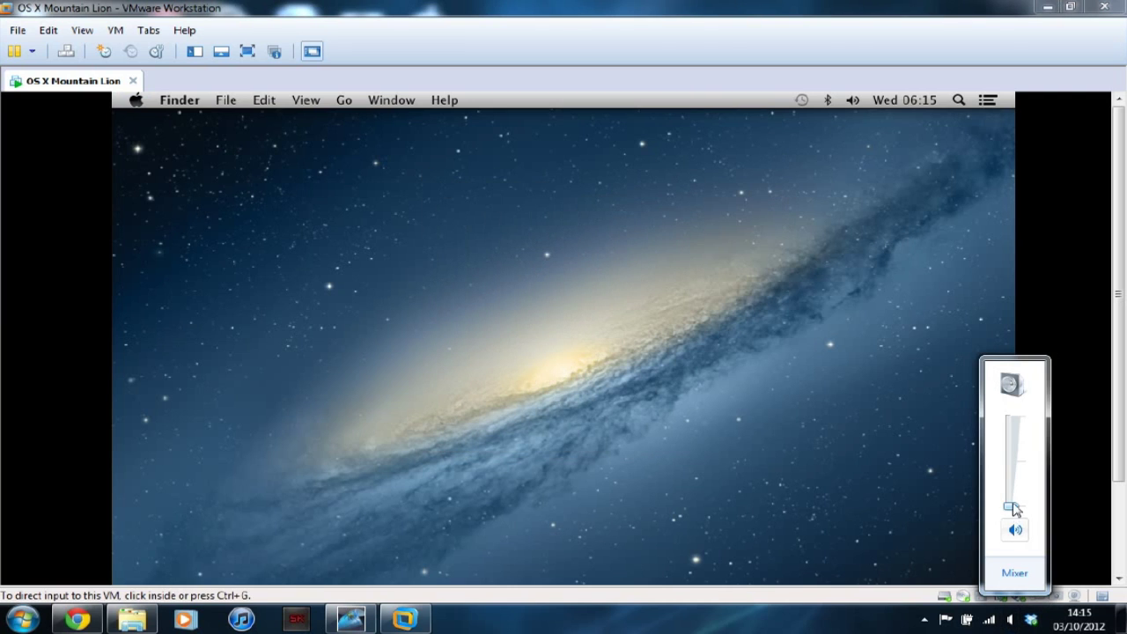
{"action": "left_click_drag", "start_coordinate": [1013, 508], "coordinate": [1010, 417]}
{"action": "left_click", "coordinate": [848, 203]}
{"action": "left_click", "coordinate": [856, 102]}
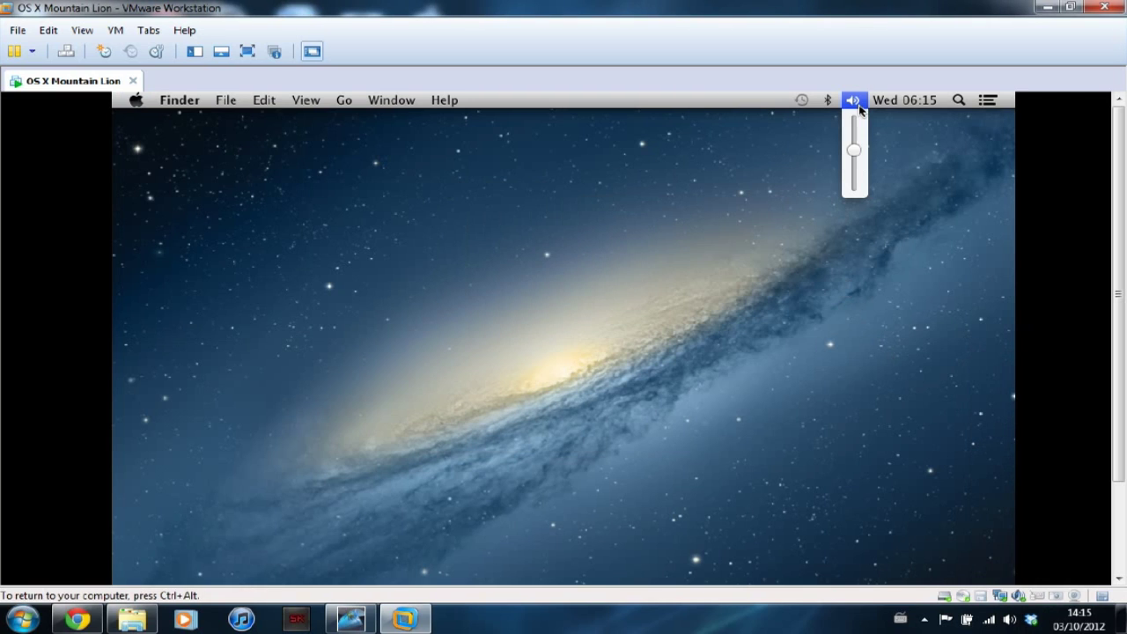
{"action": "left_click", "coordinate": [857, 103]}
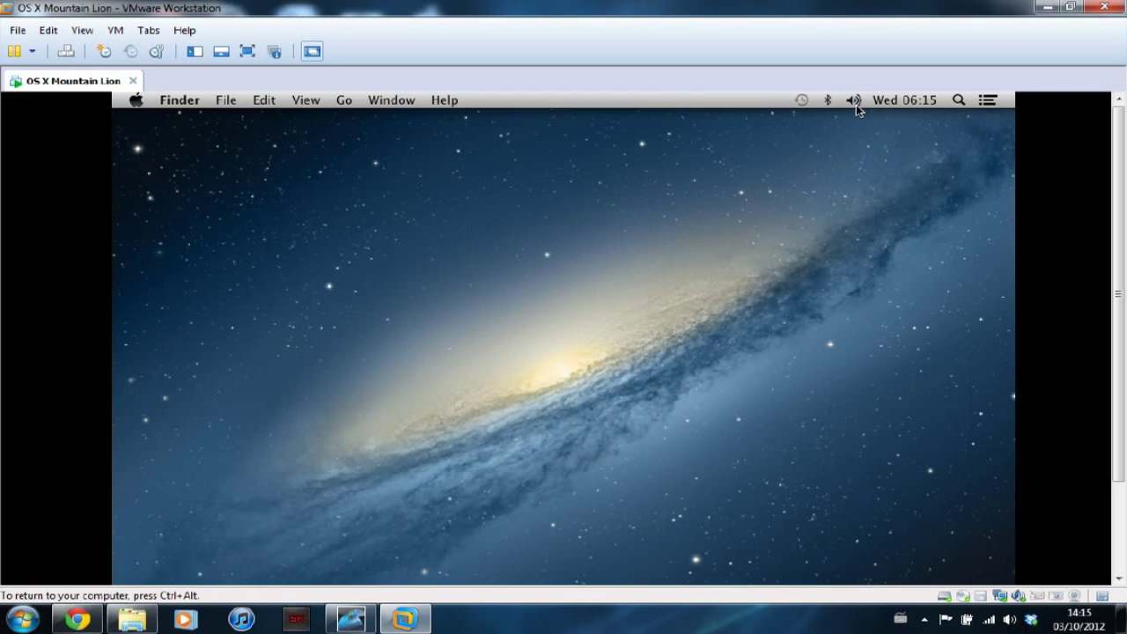
{"action": "mouse_move", "coordinate": [856, 104]}
{"action": "left_mouse_down"}
{"action": "mouse_move", "coordinate": [855, 156]}
{"action": "mouse_move", "coordinate": [856, 99]}
{"action": "left_mouse_up"}
{"action": "left_click", "coordinate": [853, 102]}
{"action": "left_click", "coordinate": [855, 101]}
{"action": "left_click", "coordinate": [1010, 619]}
{"action": "scroll", "coordinate": [1017, 500], "scroll_direction": "up", "scroll_amount": 5}
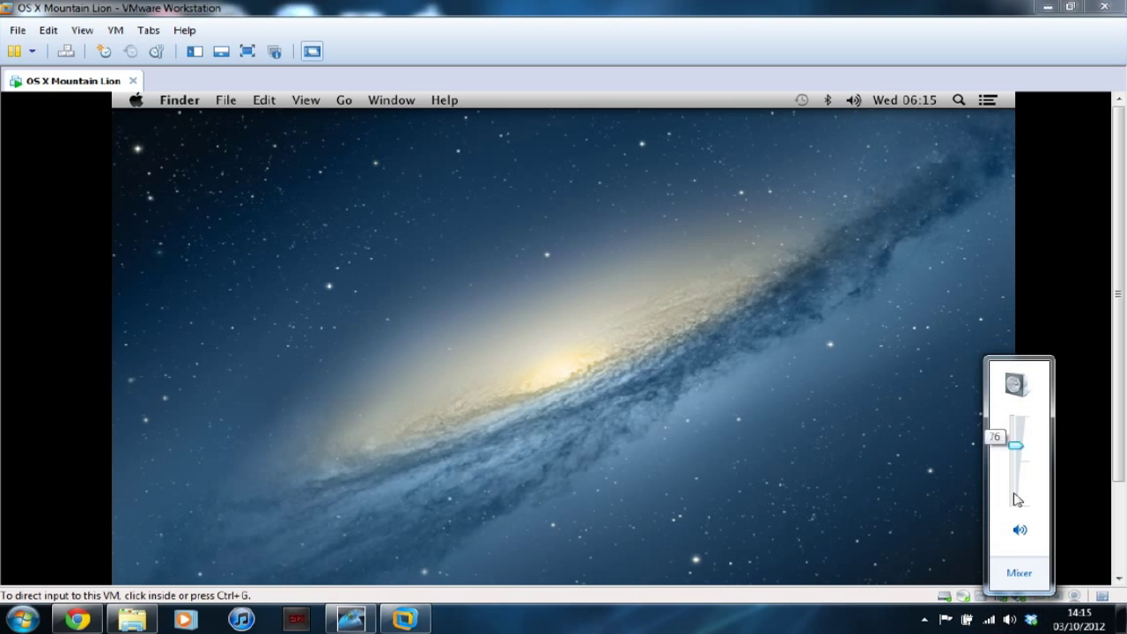
{"action": "left_click", "coordinate": [1123, 515]}
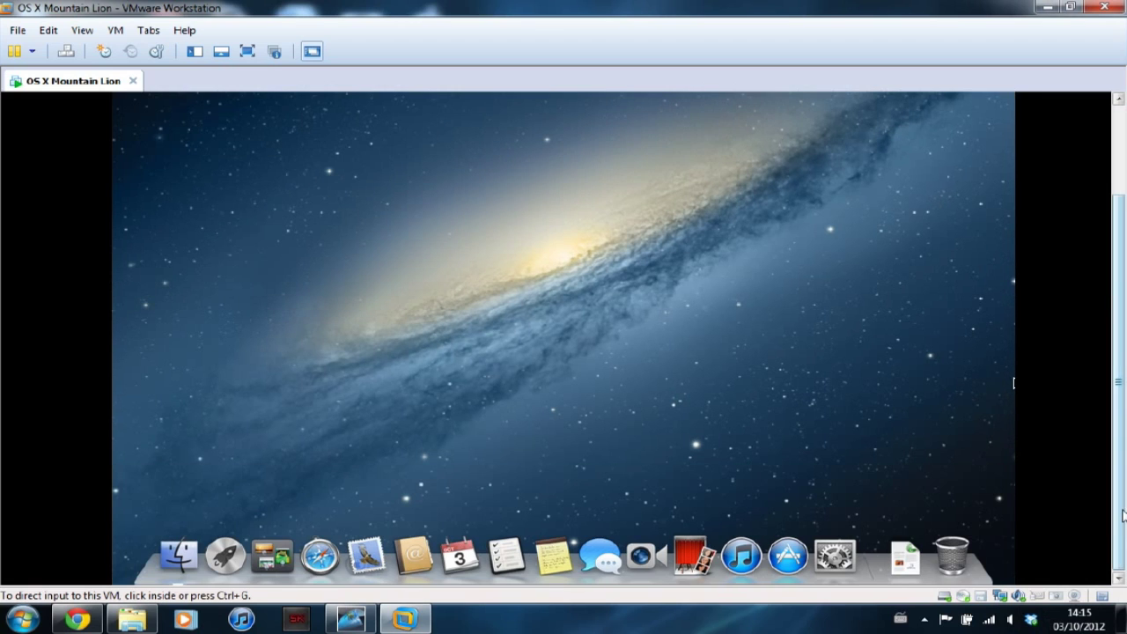
{"action": "left_click", "coordinate": [905, 485]}
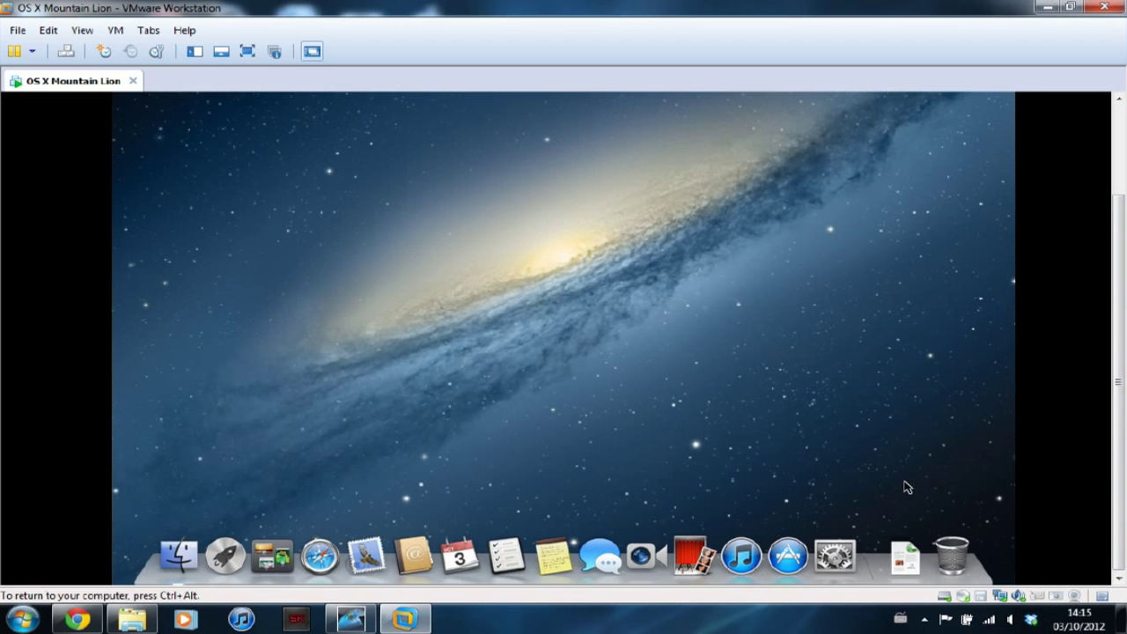
{"action": "key", "text": "ctrl+alt"}
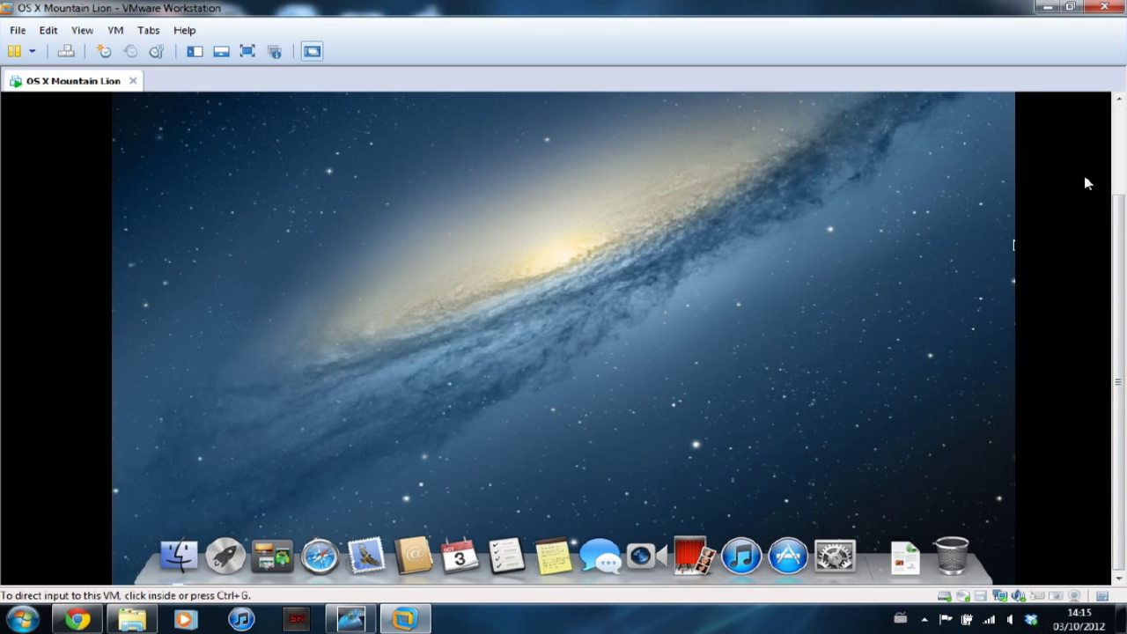
{"action": "left_click", "coordinate": [1123, 148]}
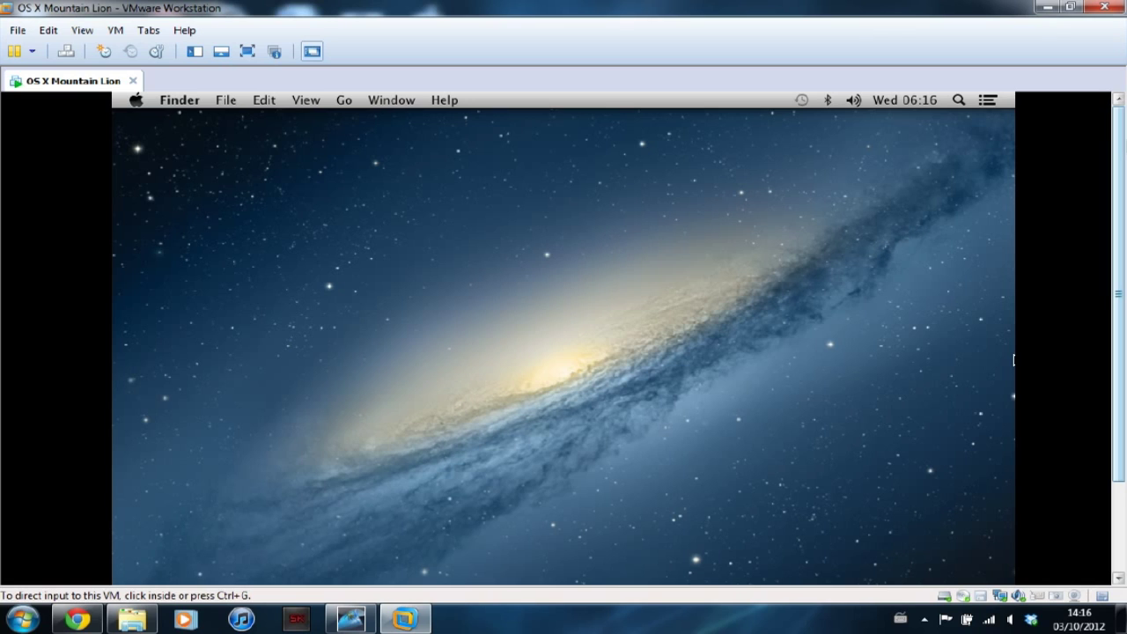
{"action": "left_click", "coordinate": [973, 192]}
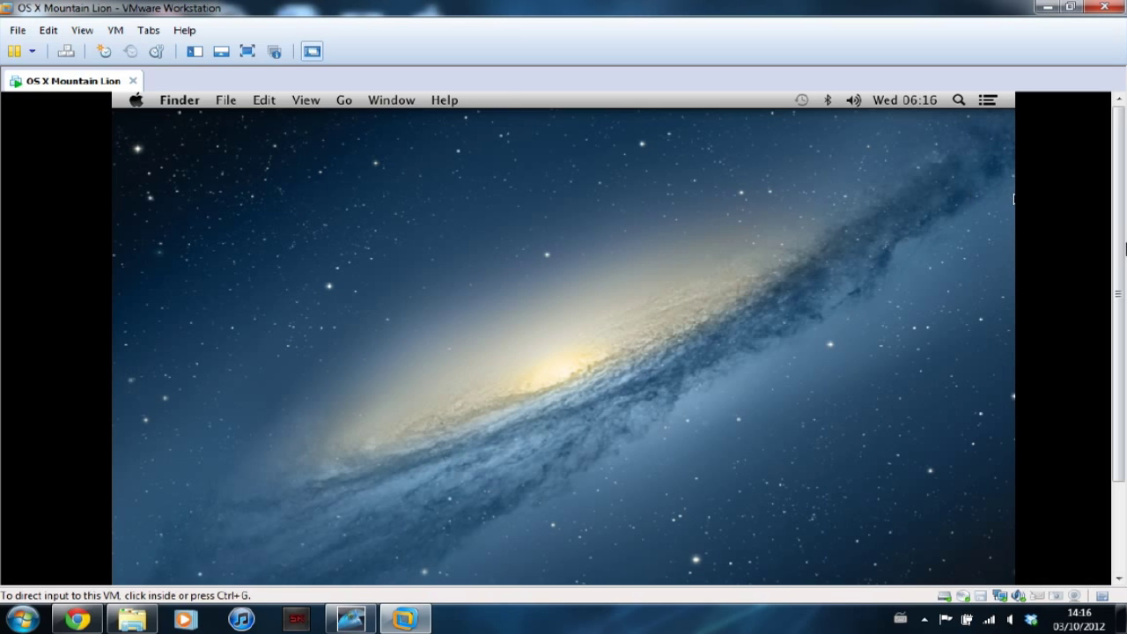
{"action": "scroll", "coordinate": [1115, 291], "scroll_direction": "down", "scroll_amount": 3}
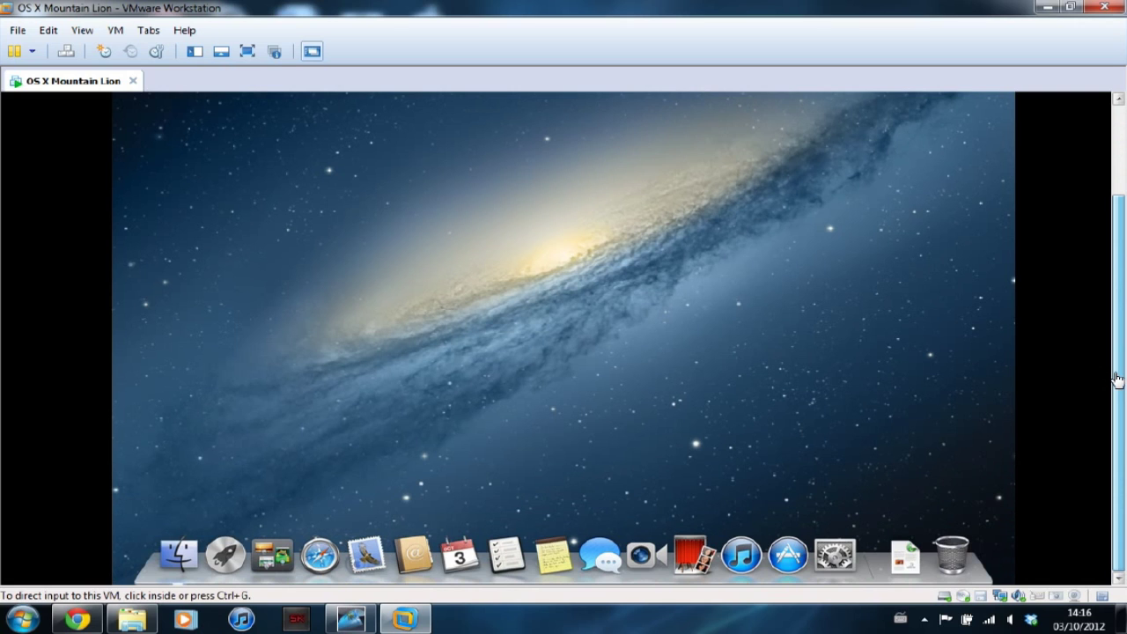
{"action": "scroll", "coordinate": [1116, 343], "scroll_direction": "up", "scroll_amount": 3}
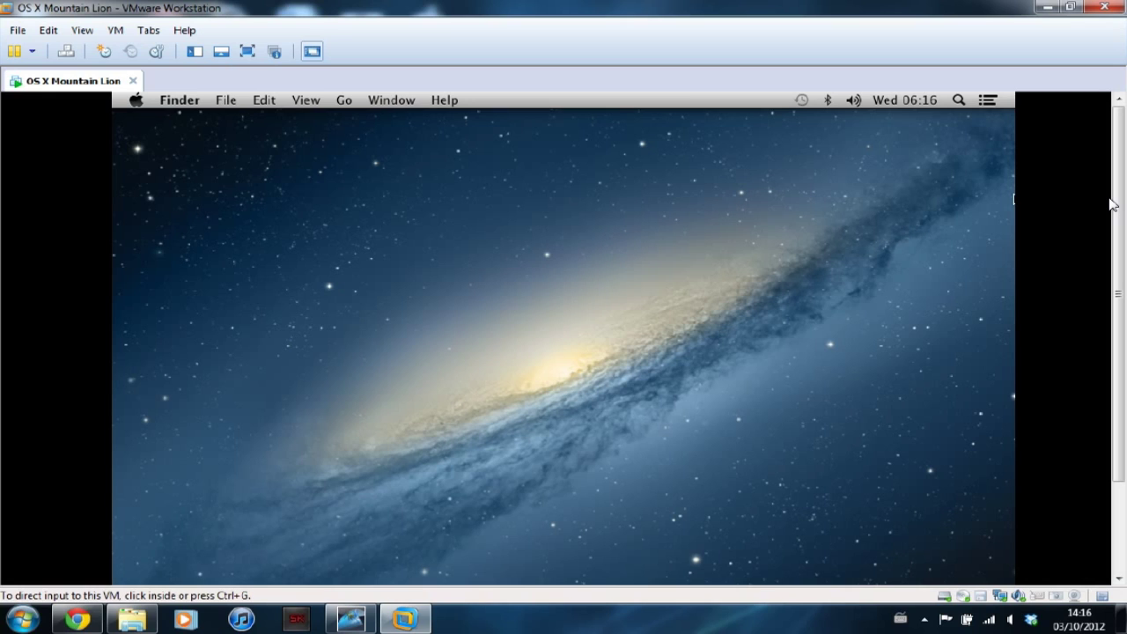
- View Notification Center and its Show Alerts and Banners setting in the Mac, and close it again
{"action": "left_click", "coordinate": [589, 292]}
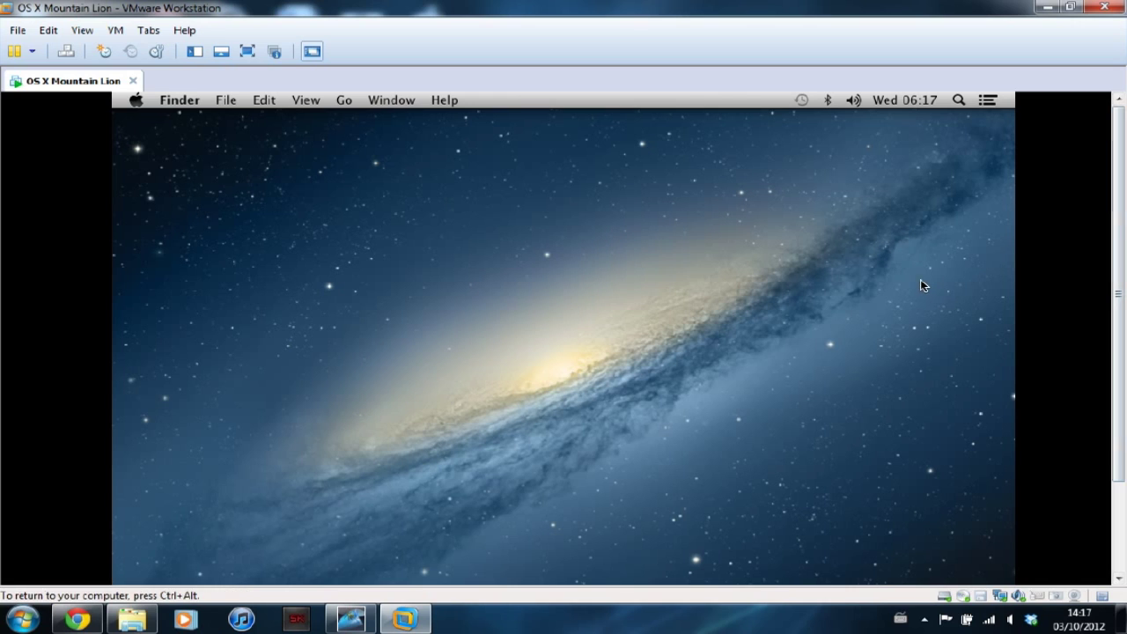
{"action": "left_click", "coordinate": [986, 102]}
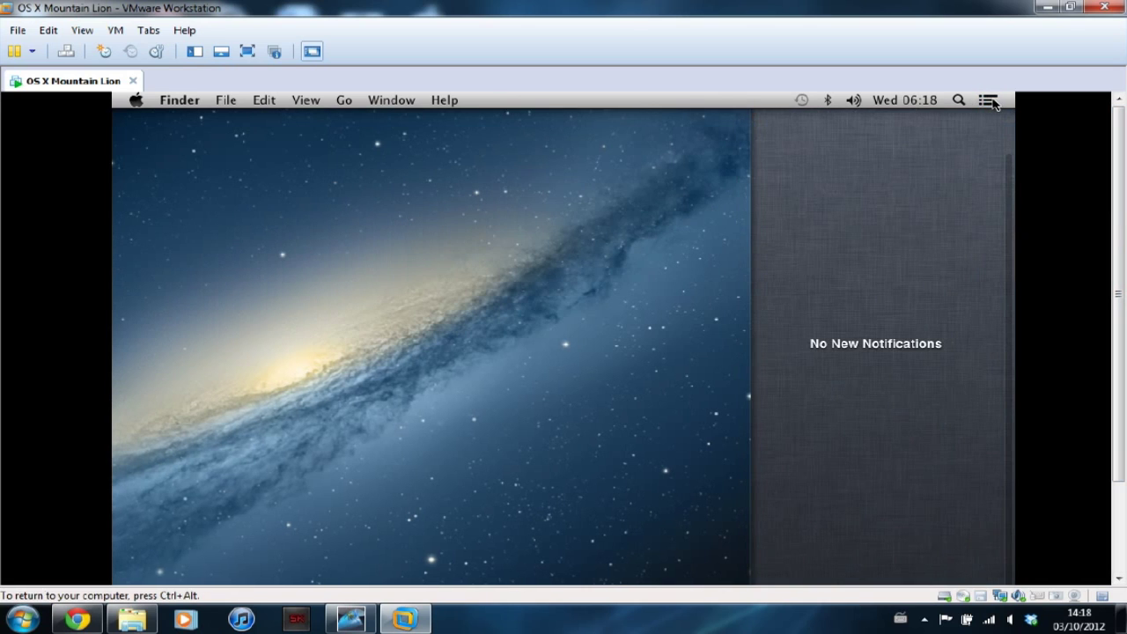
{"action": "left_click", "coordinate": [990, 101]}
{"action": "left_click", "coordinate": [990, 101]}
{"action": "scroll", "coordinate": [1011, 255], "scroll_direction": "up", "scroll_amount": 2}
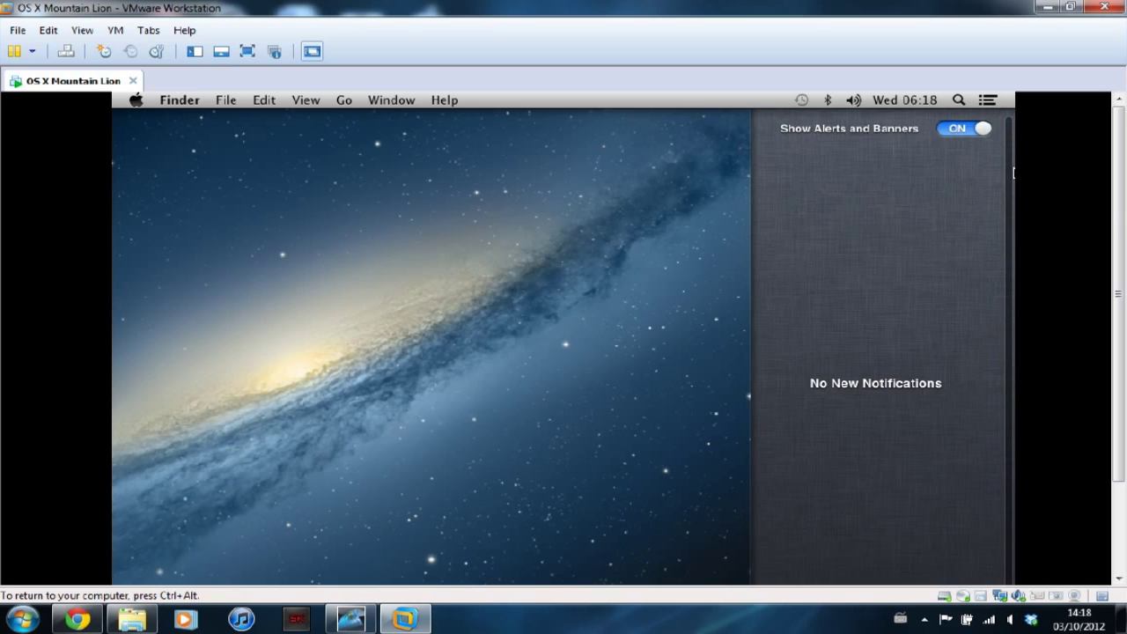
{"action": "scroll", "coordinate": [1003, 251], "scroll_direction": "down", "scroll_amount": 2}
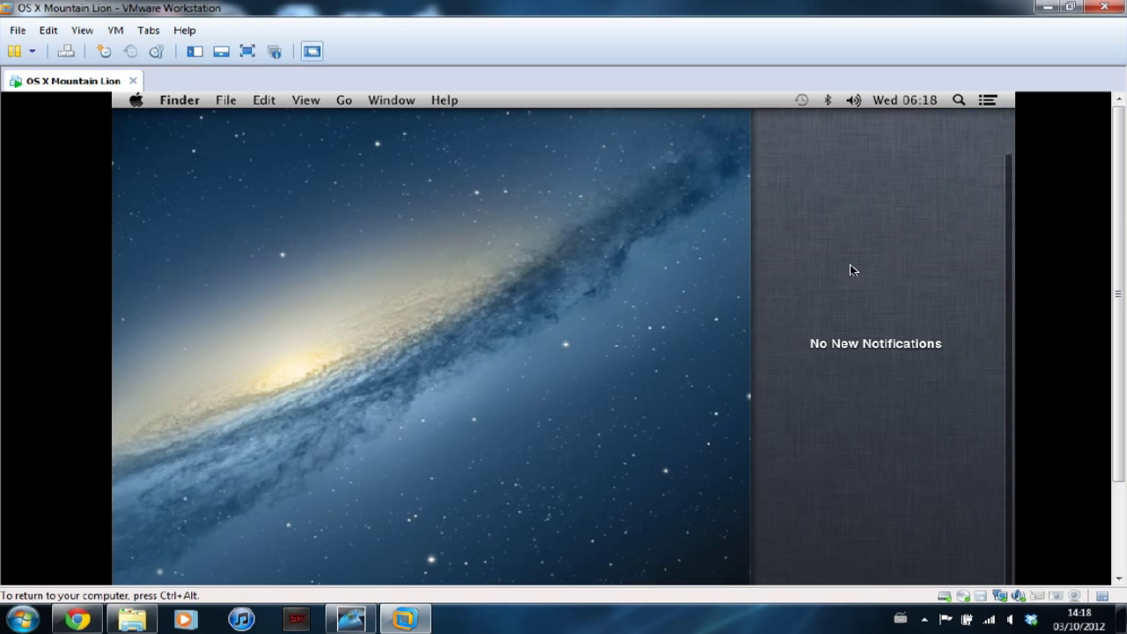
{"action": "left_click", "coordinate": [987, 100]}
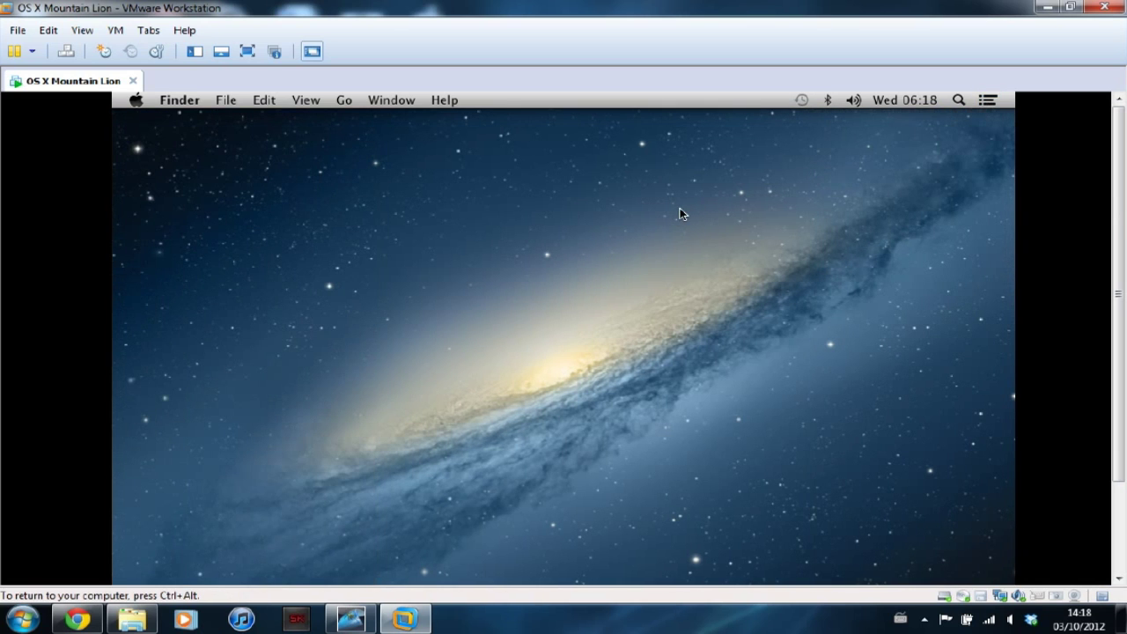